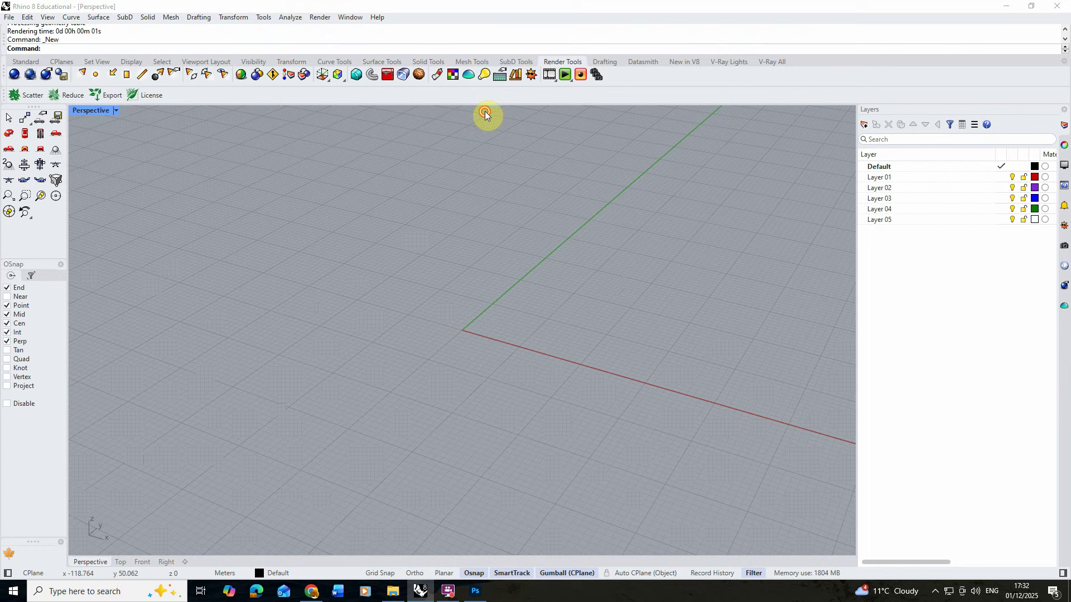
Draw a large rectangular plane surface flat on the ground grid around the origin.
{"action": "right_click_drag", "start_coordinate": [438, 302], "coordinate": [334, 300]}
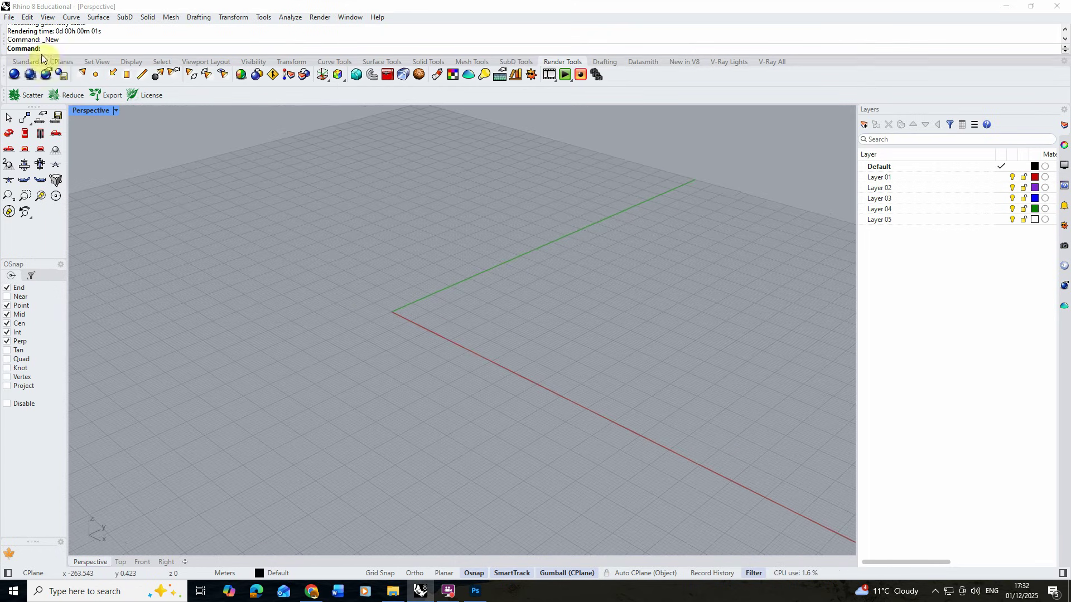
{"action": "left_click", "coordinate": [25, 62]}
{"action": "left_click", "coordinate": [41, 155]}
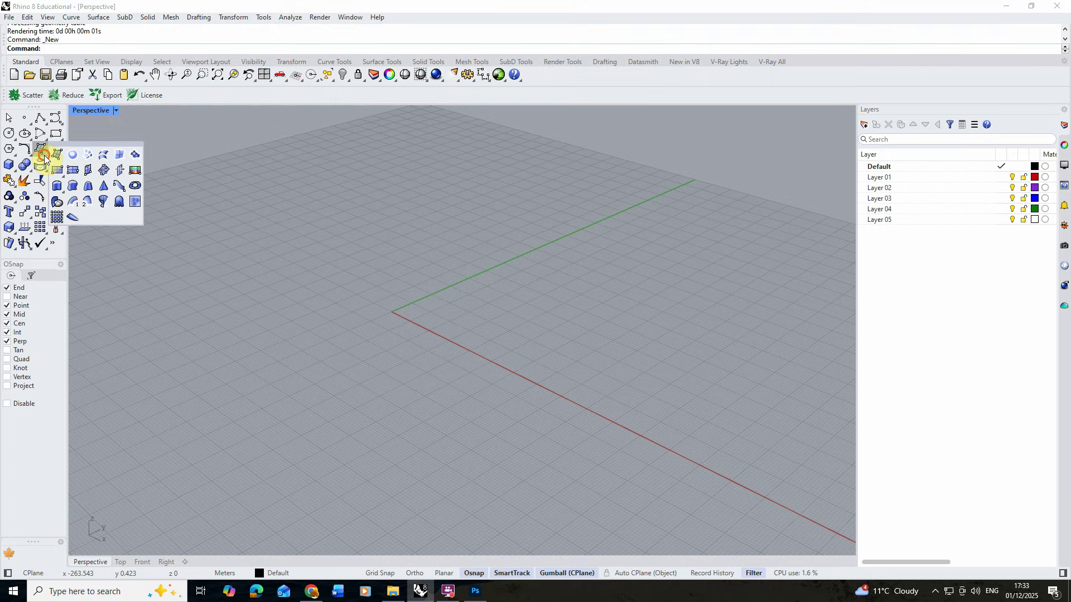
{"action": "left_click", "coordinate": [127, 301]}
{"action": "scroll", "coordinate": [510, 350], "scroll_direction": "down", "scroll_amount": 3}
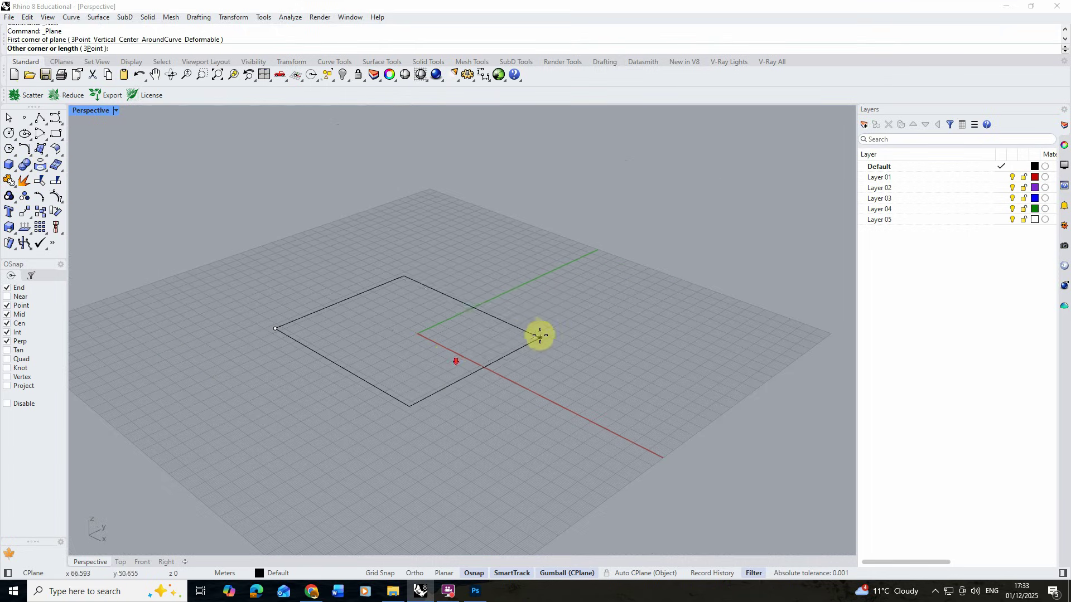
{"action": "left_click", "coordinate": [584, 325]}
{"action": "left_click", "coordinate": [440, 326]}
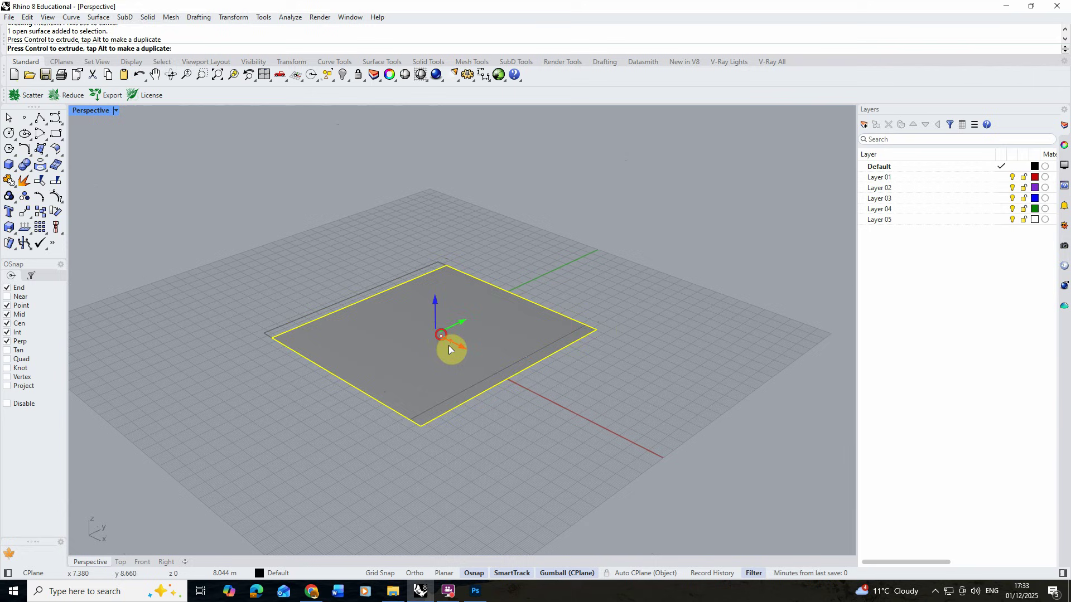
{"action": "key", "text": "Escape"}
{"action": "scroll", "coordinate": [223, 223], "scroll_direction": "up", "scroll_amount": 2}
Draw a small upright box on the plane near its middle.
{"action": "left_click", "coordinate": [8, 166]}
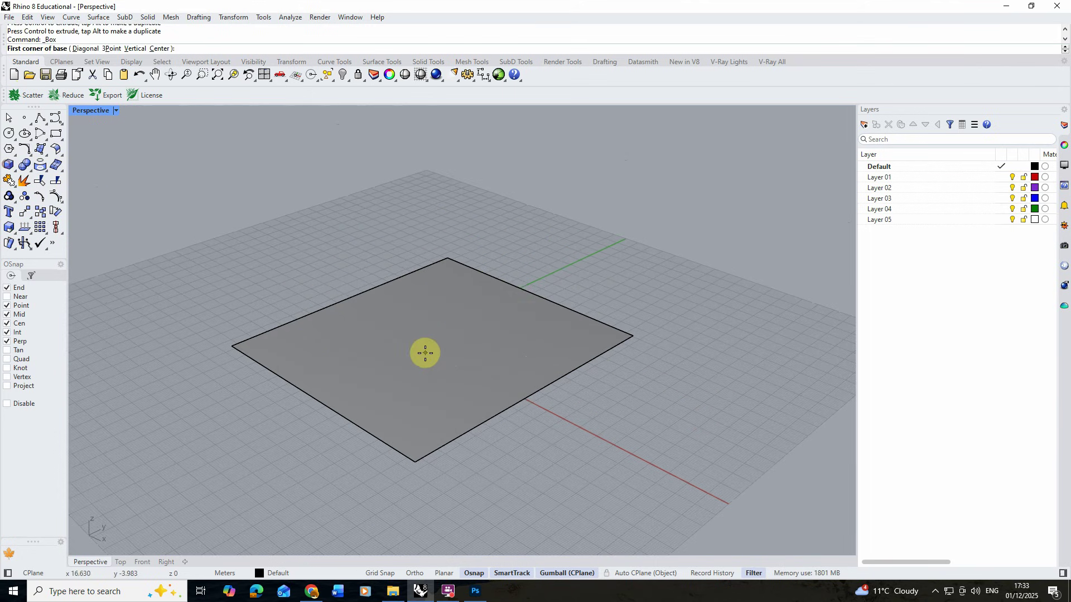
{"action": "left_click", "coordinate": [394, 344]}
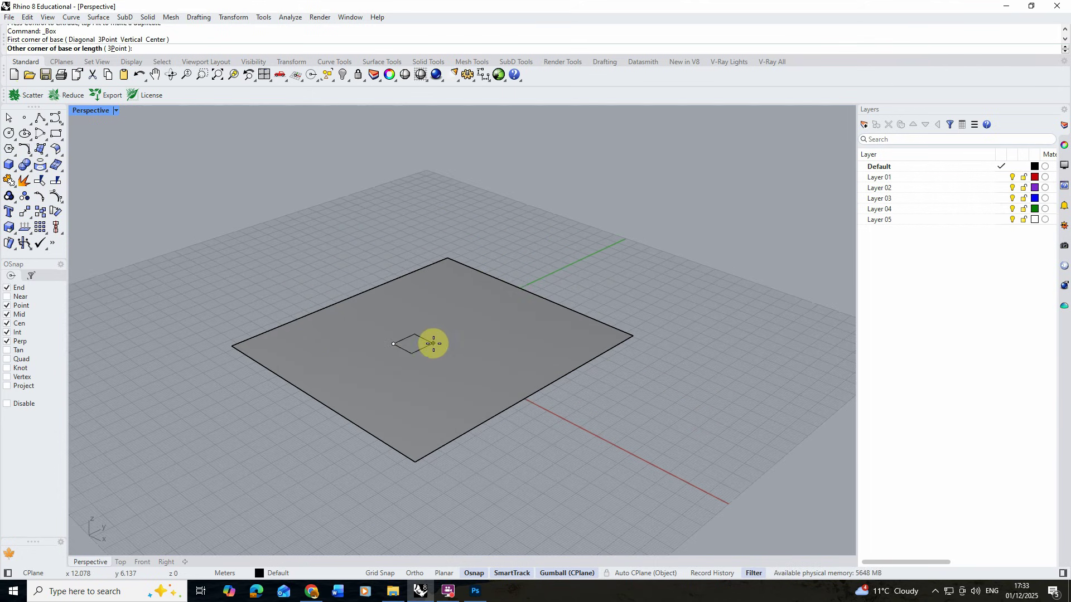
{"action": "left_click", "coordinate": [430, 341]}
{"action": "left_click", "coordinate": [426, 306]}
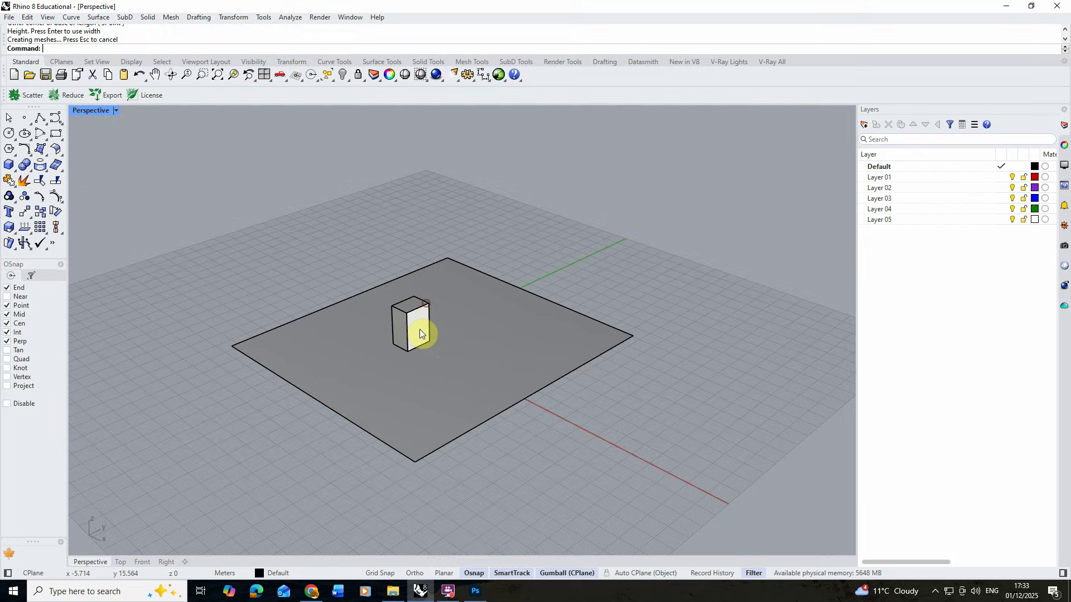
{"action": "scroll", "coordinate": [419, 329], "scroll_direction": "up", "scroll_amount": 3}
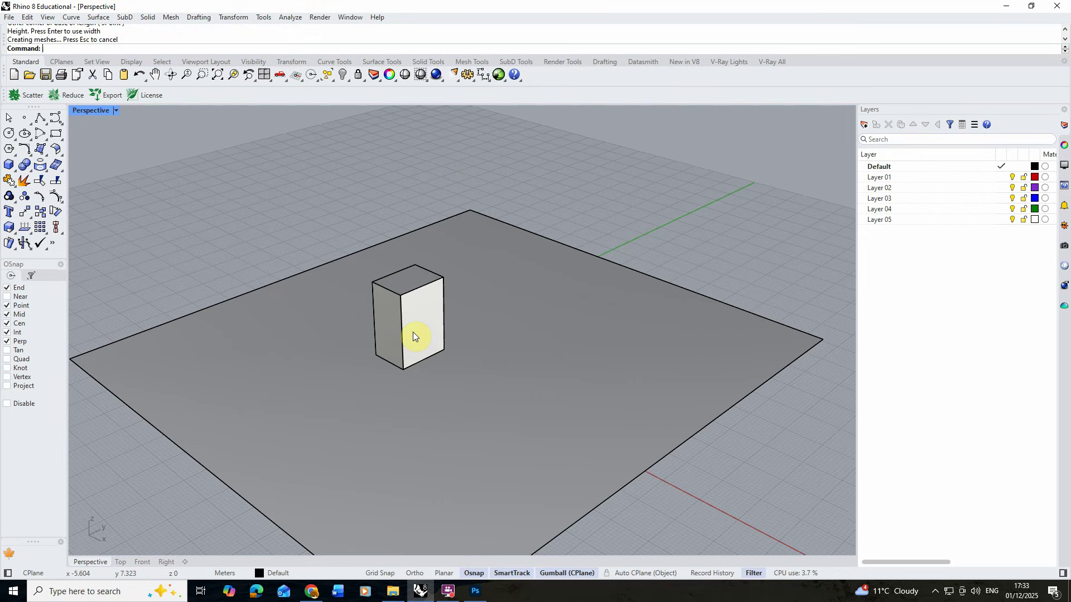
Nudge the box slightly down with the gumball so it sits on the plane.
{"action": "right_click_drag", "start_coordinate": [398, 350], "coordinate": [404, 316]}
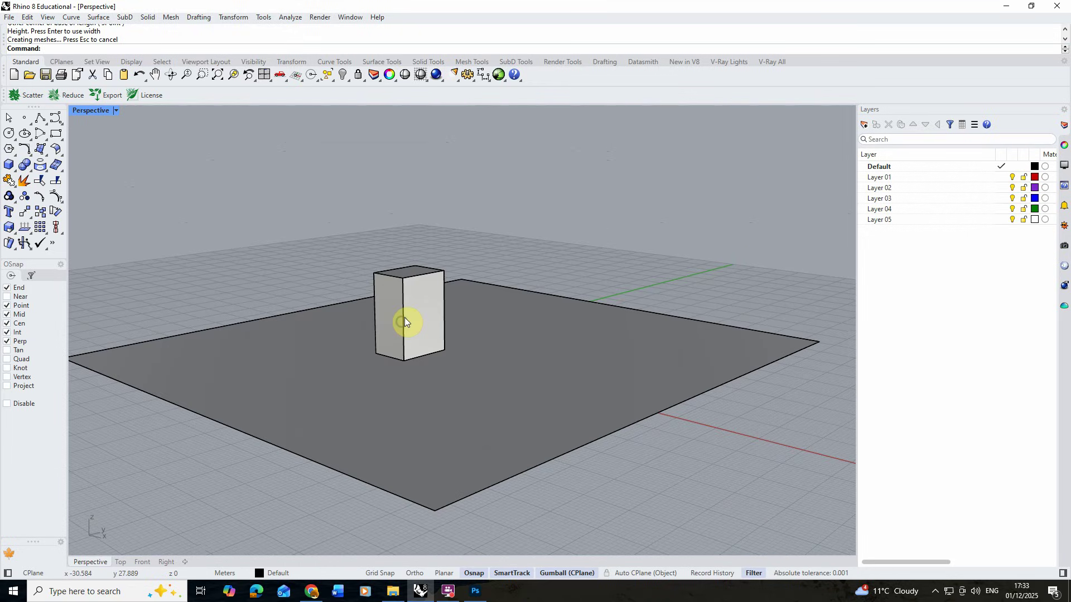
{"action": "left_click", "coordinate": [404, 317]}
{"action": "left_click_drag", "start_coordinate": [413, 293], "coordinate": [412, 307]}
{"action": "left_click", "coordinate": [323, 318]}
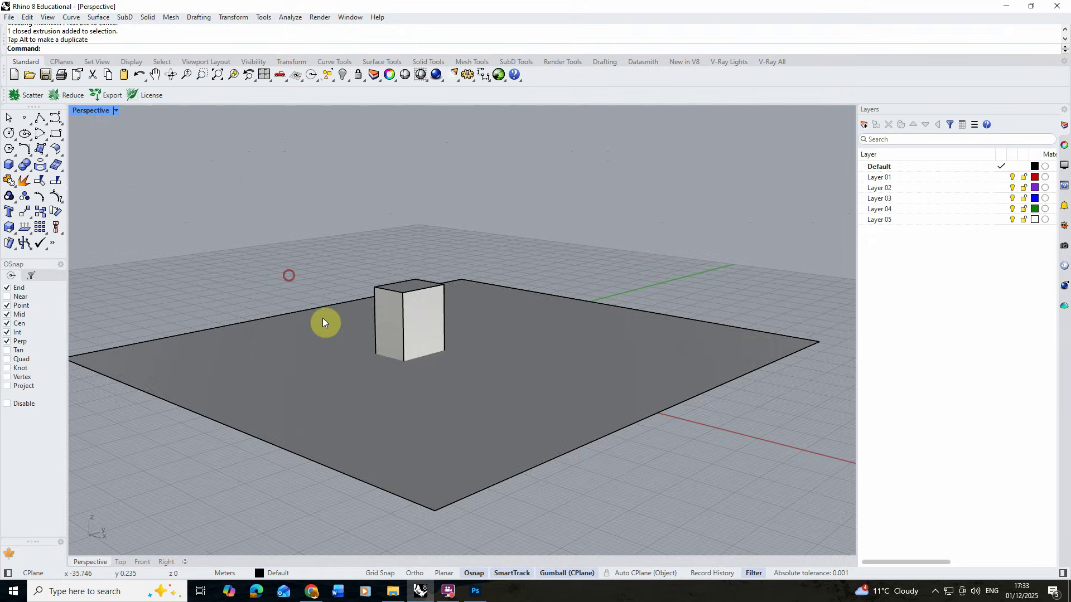
{"action": "right_click_drag", "start_coordinate": [323, 318], "coordinate": [389, 366]}
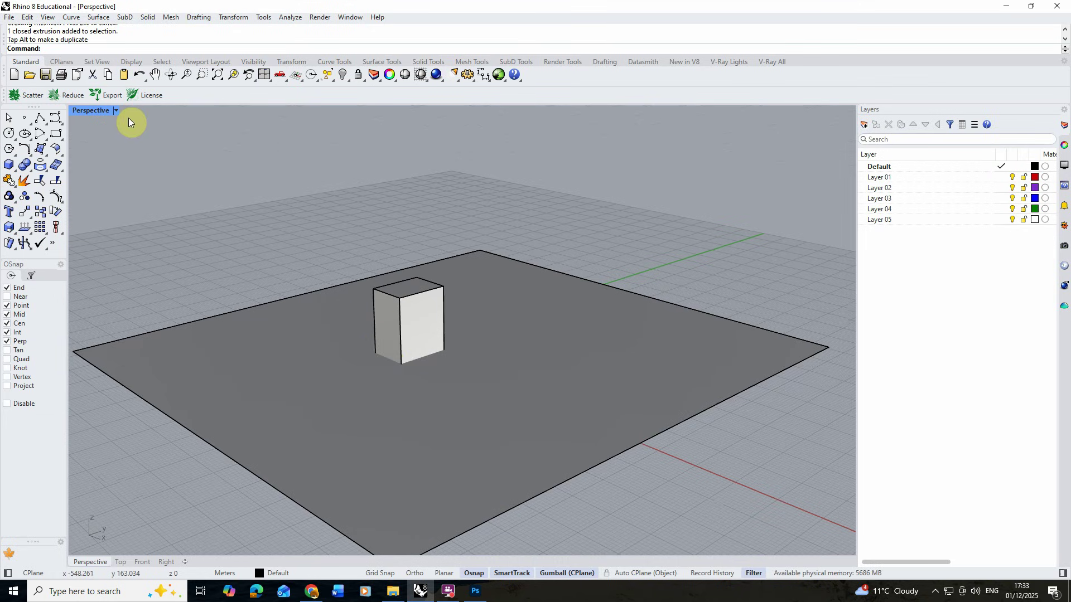
Set the Perspective viewport to Rendered display mode.
{"action": "left_click", "coordinate": [116, 111]}
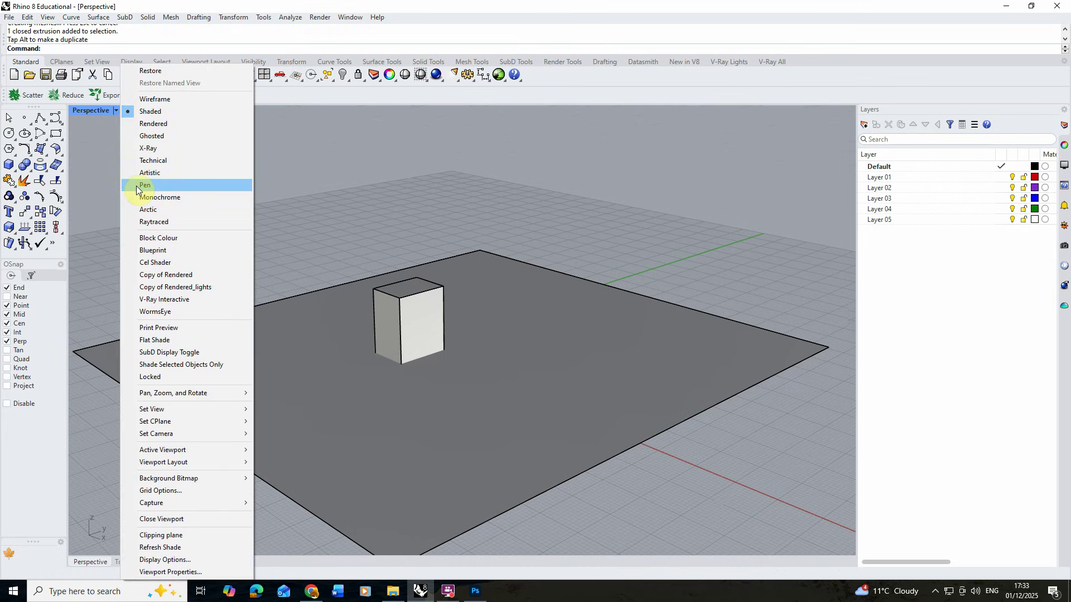
{"action": "left_click", "coordinate": [161, 125]}
{"action": "right_click_drag", "start_coordinate": [242, 360], "coordinate": [270, 358]}
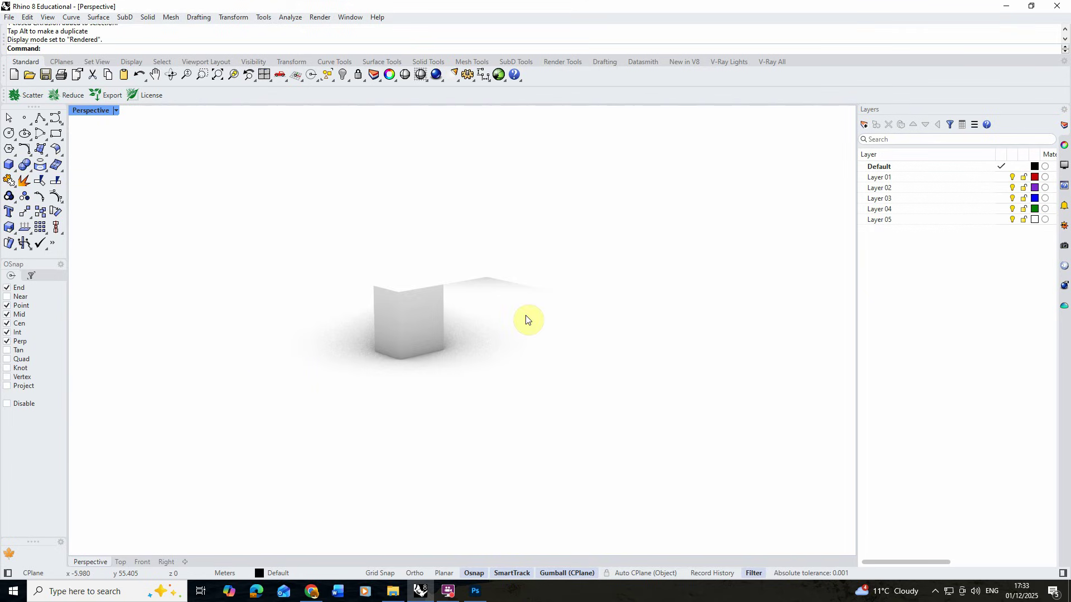
Add a Basic Environment with qwantani_sunset_puresky_2k HDR as its background image.
{"action": "left_click", "coordinate": [1063, 307]}
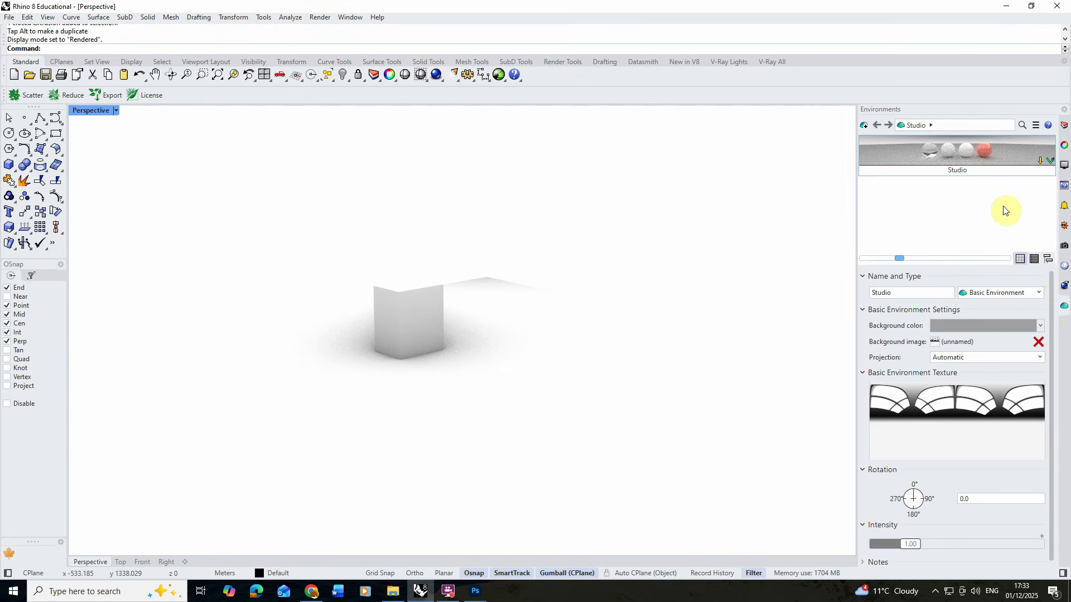
{"action": "left_click", "coordinate": [893, 144]}
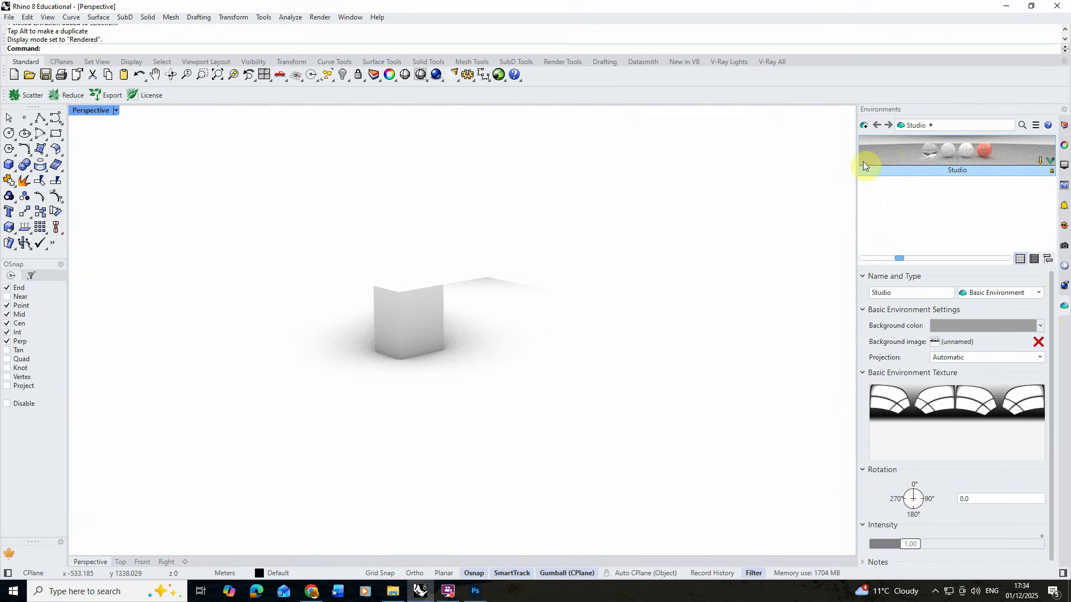
{"action": "left_click", "coordinate": [864, 128]}
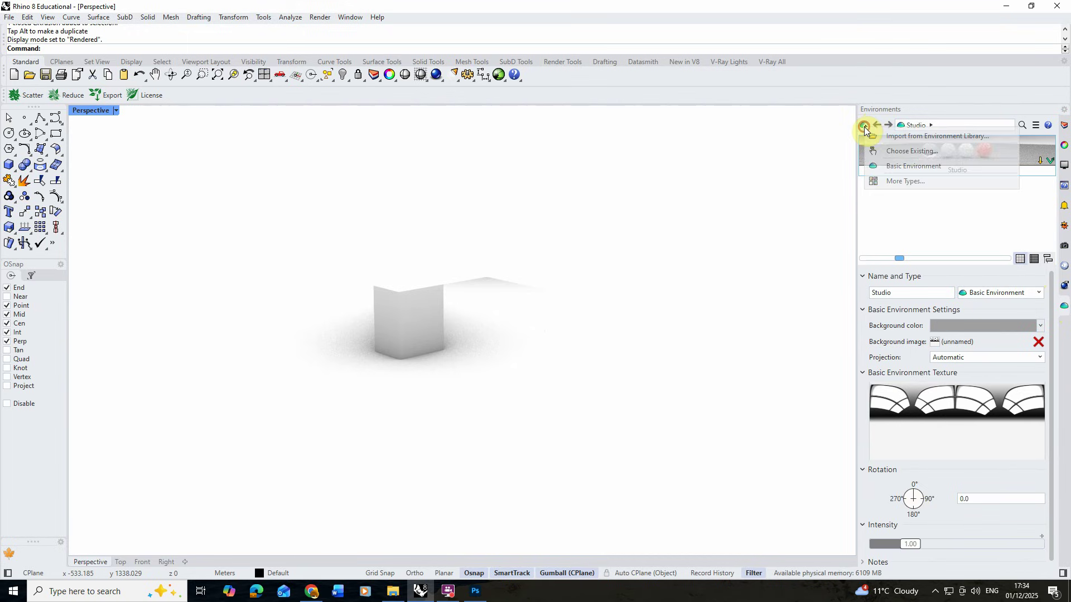
{"action": "left_click", "coordinate": [894, 166]}
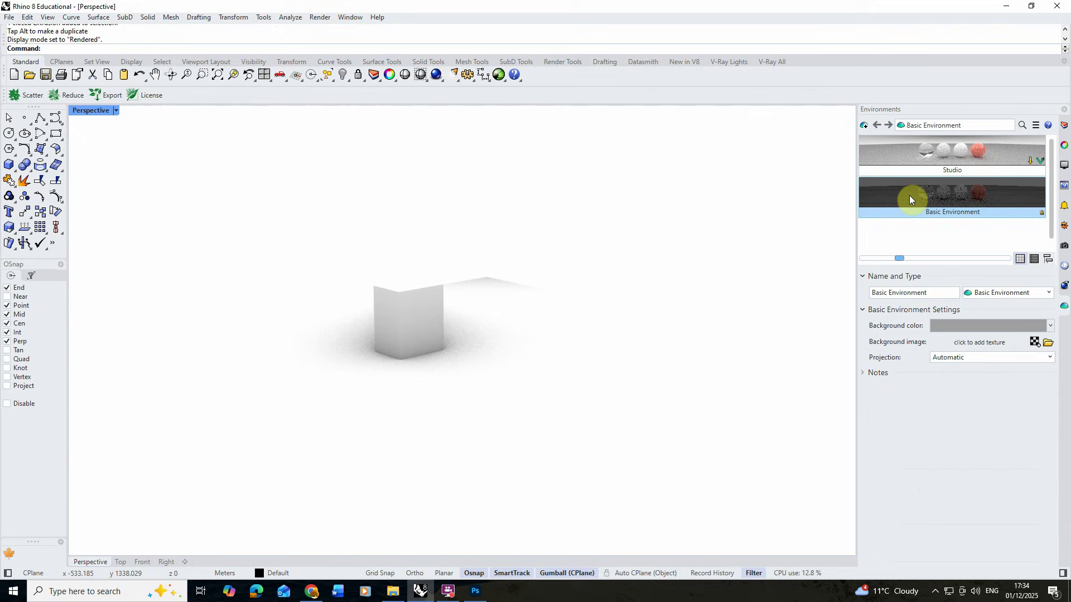
{"action": "left_click", "coordinate": [1048, 343]}
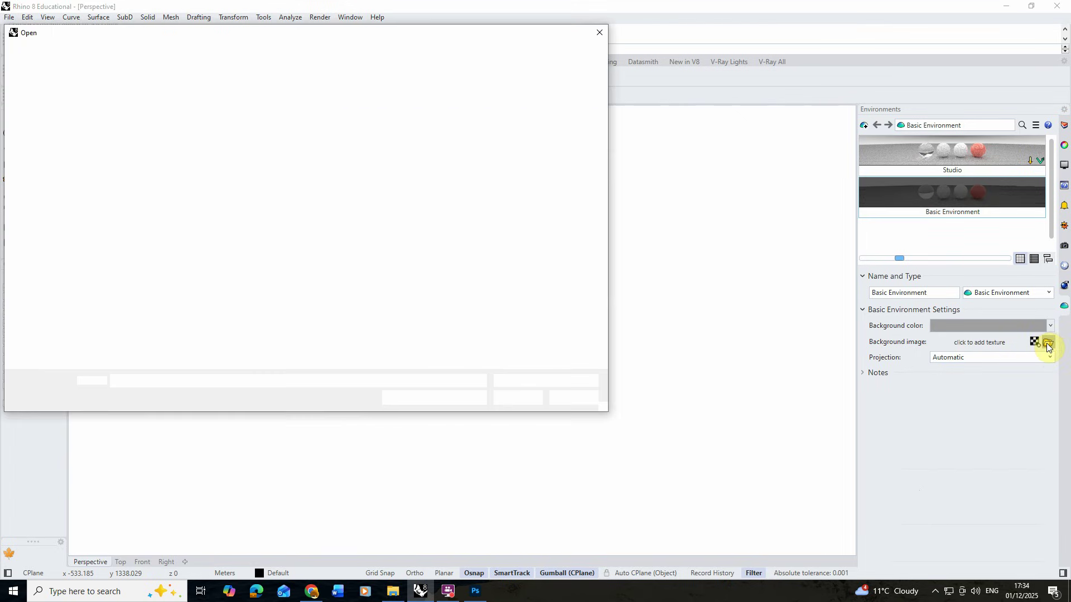
{"action": "left_click", "coordinate": [211, 122]}
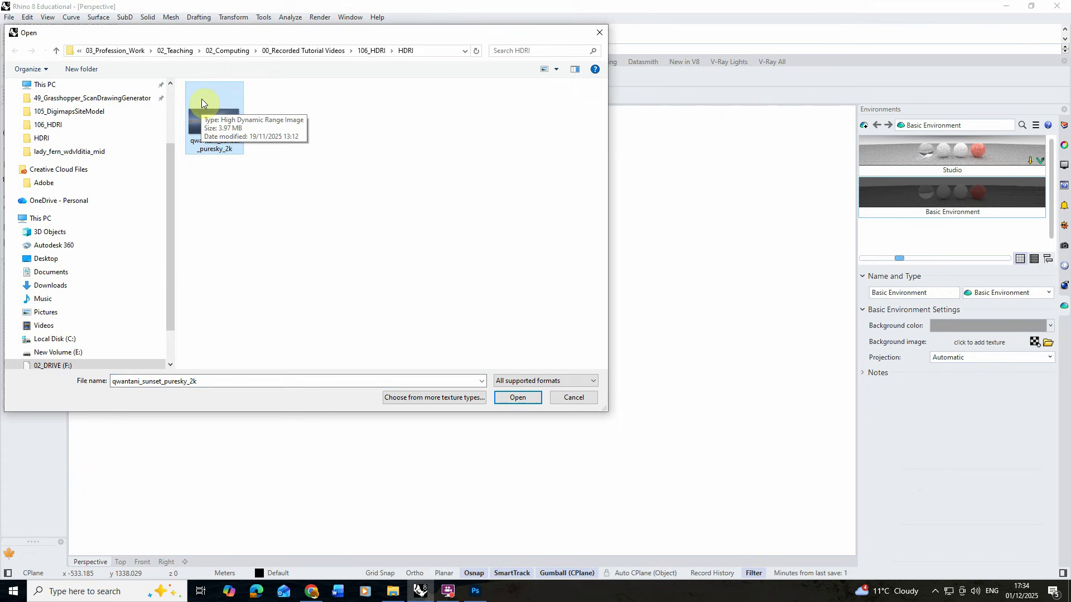
{"action": "left_click", "coordinate": [523, 400]}
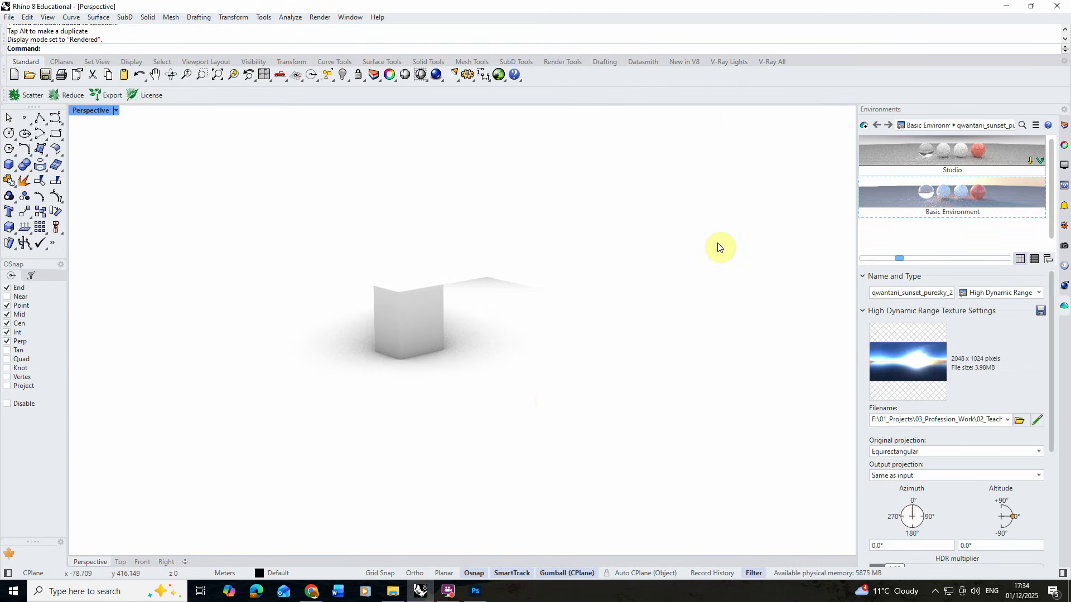
Use the Basic Environment for all environment channels and lower its intensity to 0.50.
{"action": "left_click", "coordinate": [975, 202]}
{"action": "right_click", "coordinate": [918, 198]}
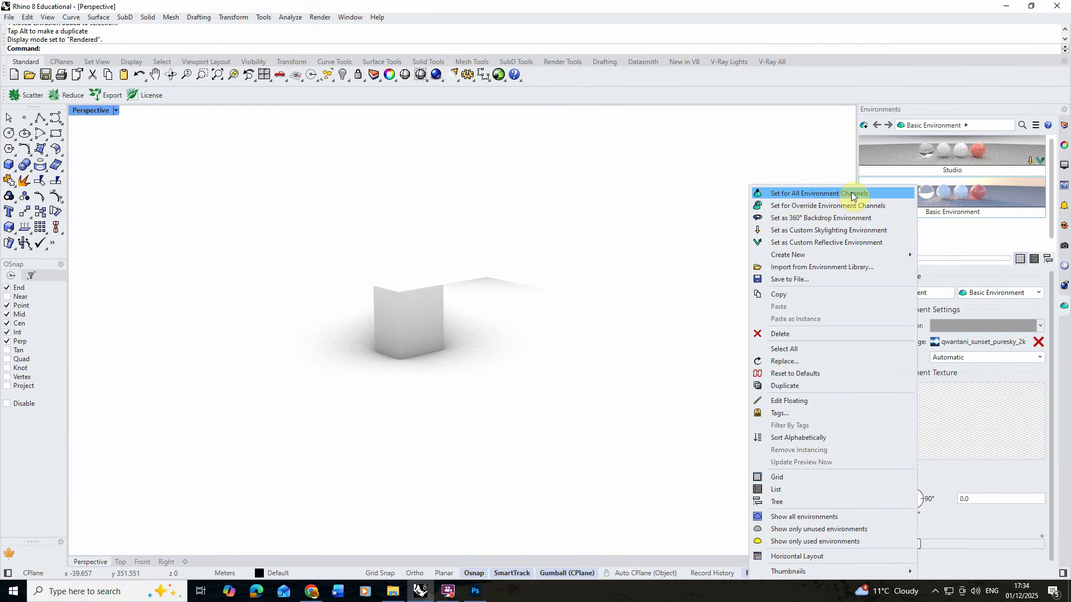
{"action": "left_click", "coordinate": [815, 196]}
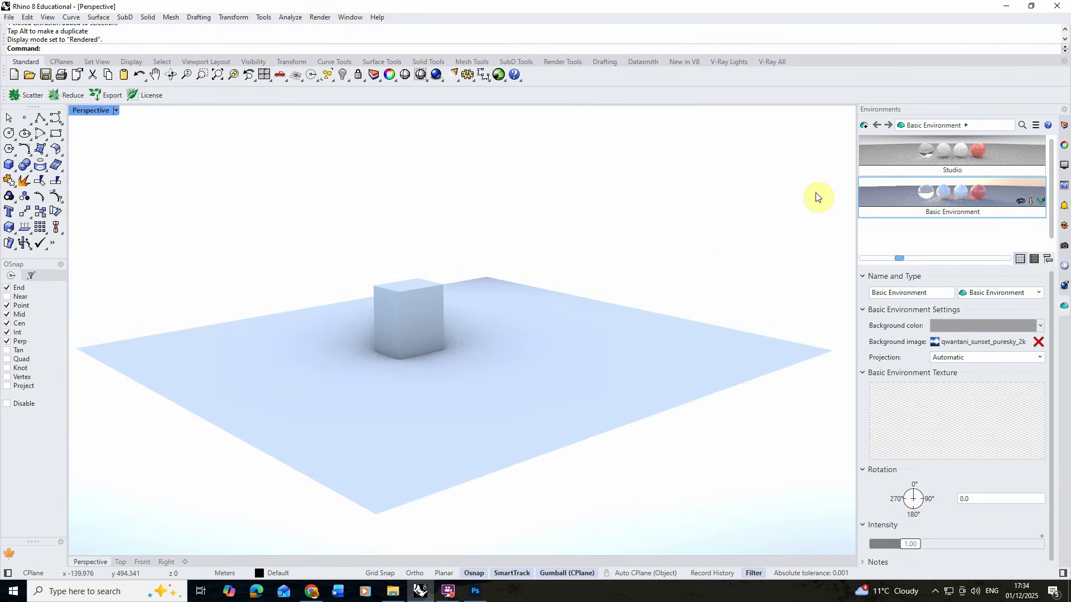
{"action": "scroll", "coordinate": [1044, 342], "scroll_direction": "down", "scroll_amount": 1}
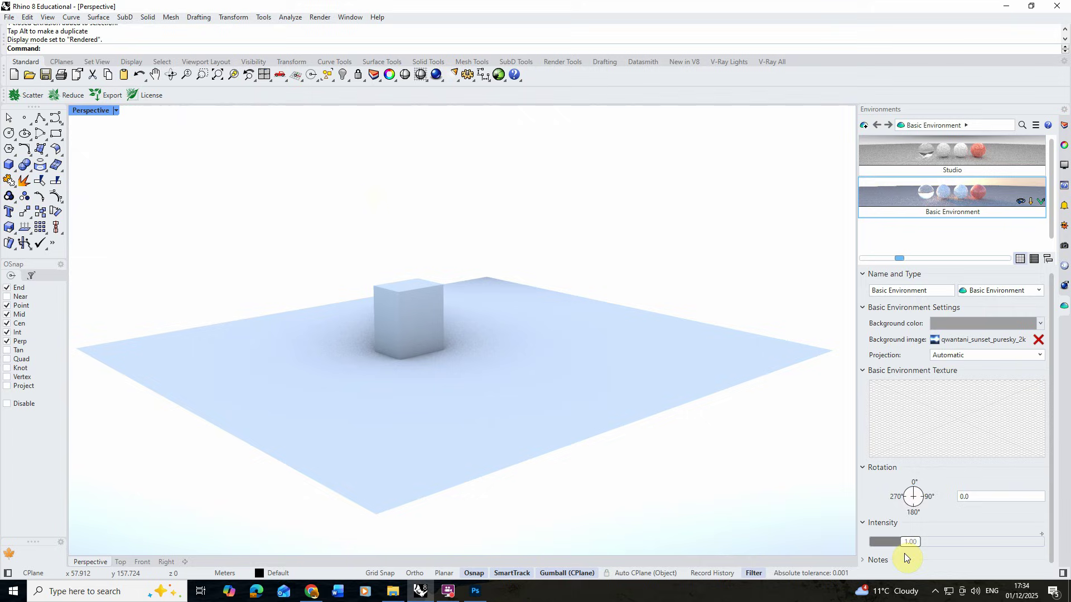
{"action": "left_click_drag", "start_coordinate": [907, 544], "coordinate": [895, 552]}
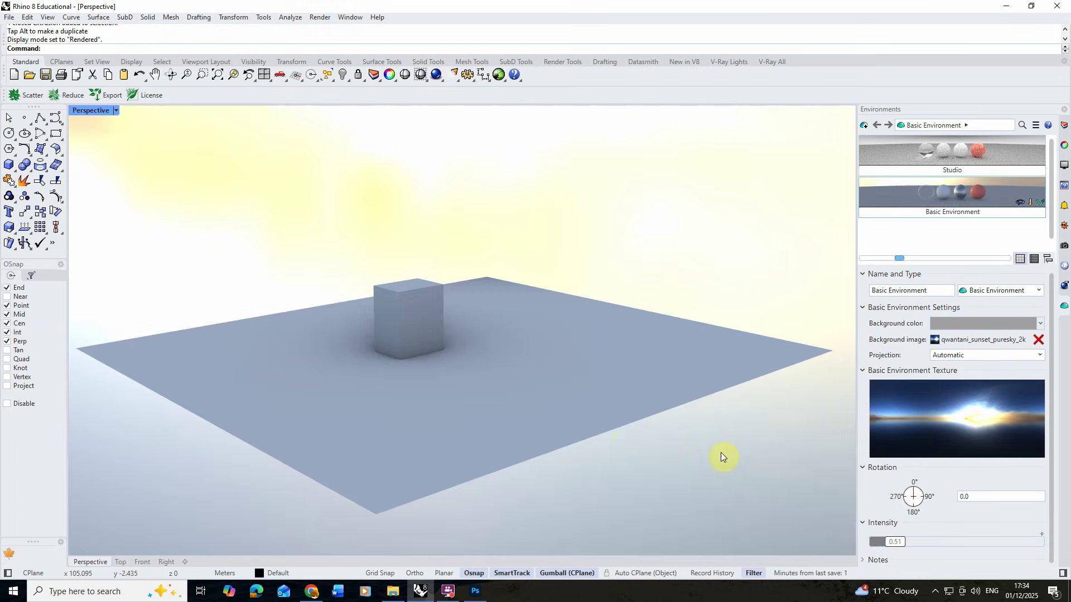
{"action": "right_click_drag", "start_coordinate": [722, 454], "coordinate": [531, 375]}
Shift the box across the plane, orbit out until the plane's edges show, then deselect it.
{"action": "left_click", "coordinate": [486, 349]}
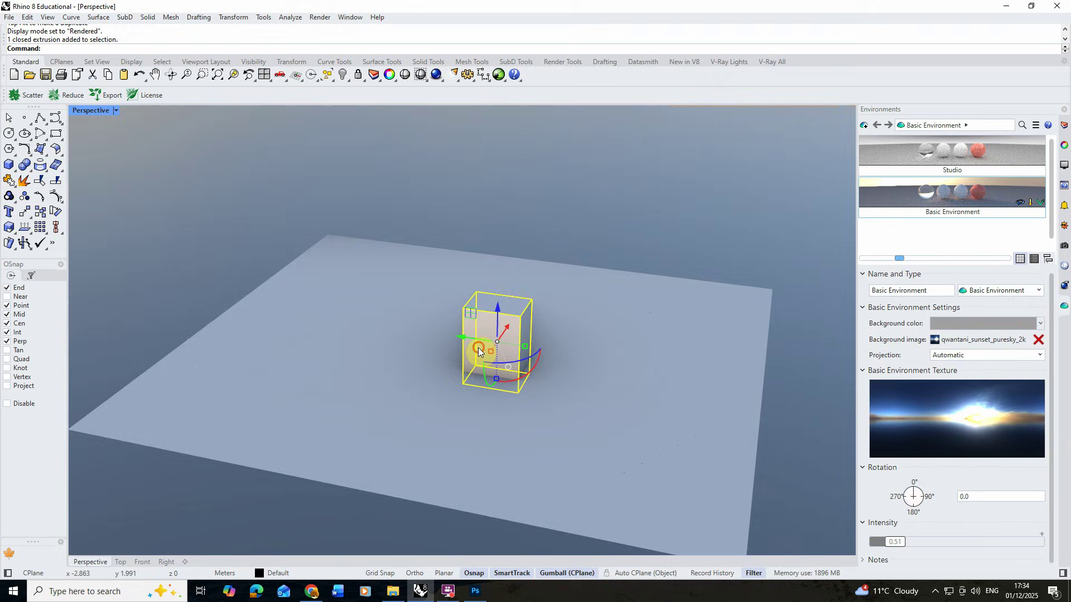
{"action": "right_click_drag", "start_coordinate": [485, 349], "coordinate": [581, 369]}
{"action": "left_click_drag", "start_coordinate": [493, 321], "coordinate": [437, 296]}
{"action": "right_click_drag", "start_coordinate": [437, 296], "coordinate": [484, 333]}
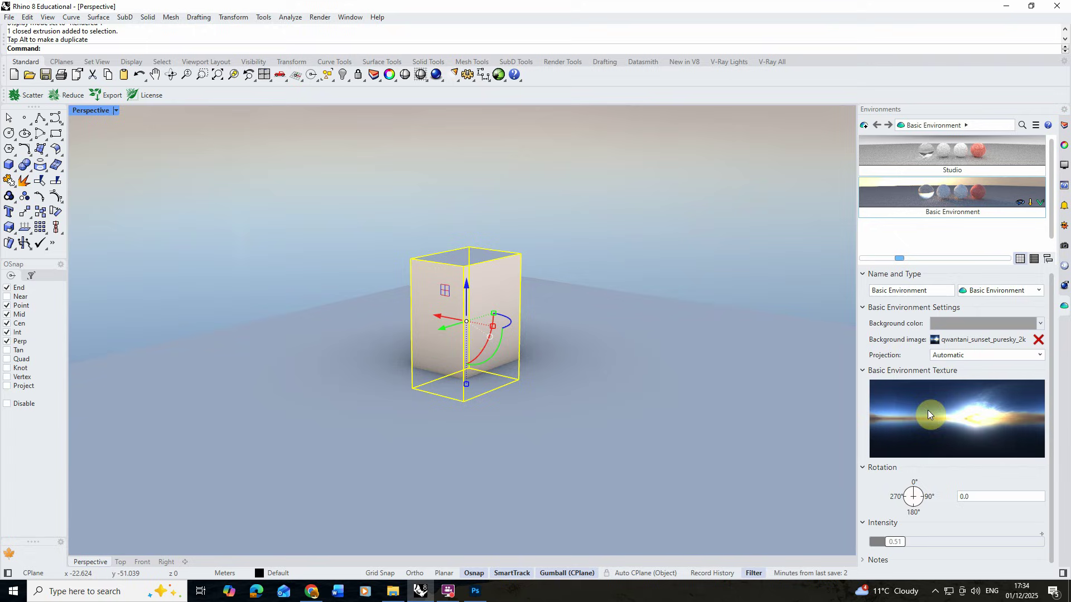
{"action": "right_click_drag", "start_coordinate": [607, 335], "coordinate": [511, 314]}
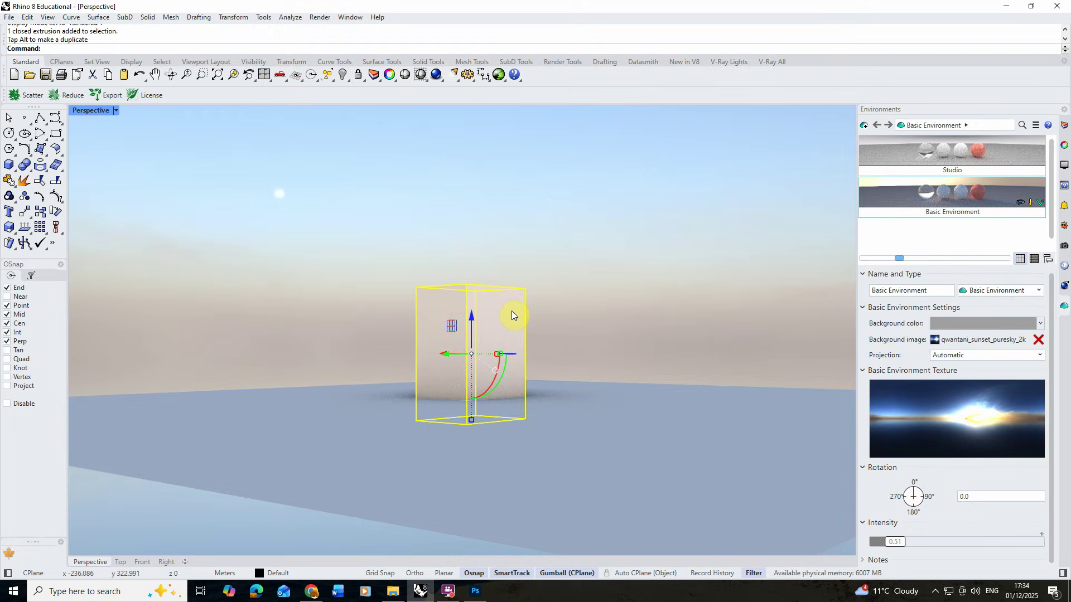
{"action": "right_click_drag", "start_coordinate": [511, 315], "coordinate": [463, 340]}
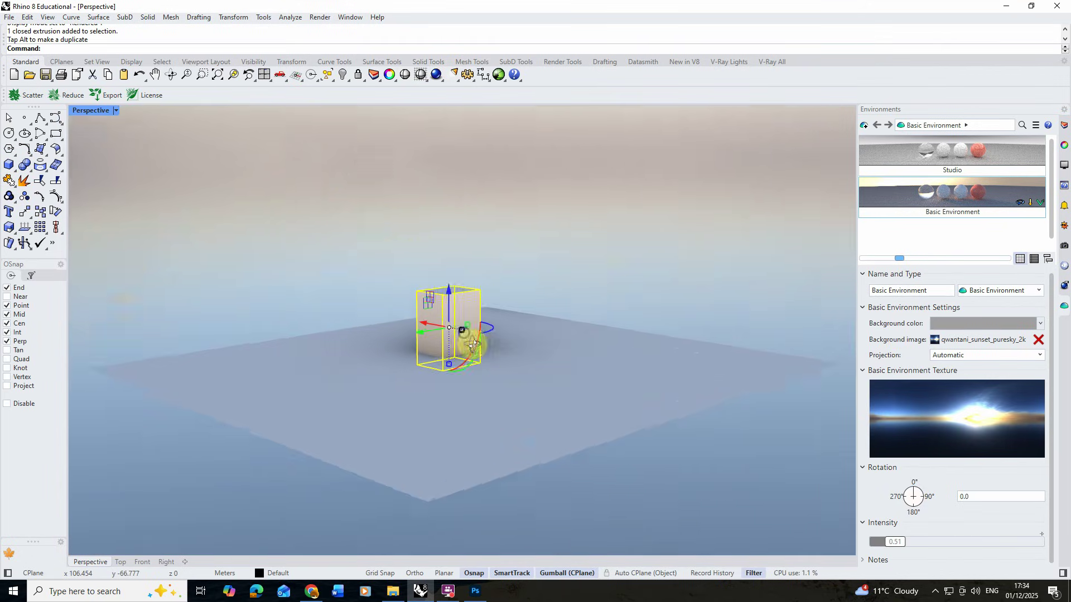
{"action": "left_click", "coordinate": [453, 275]}
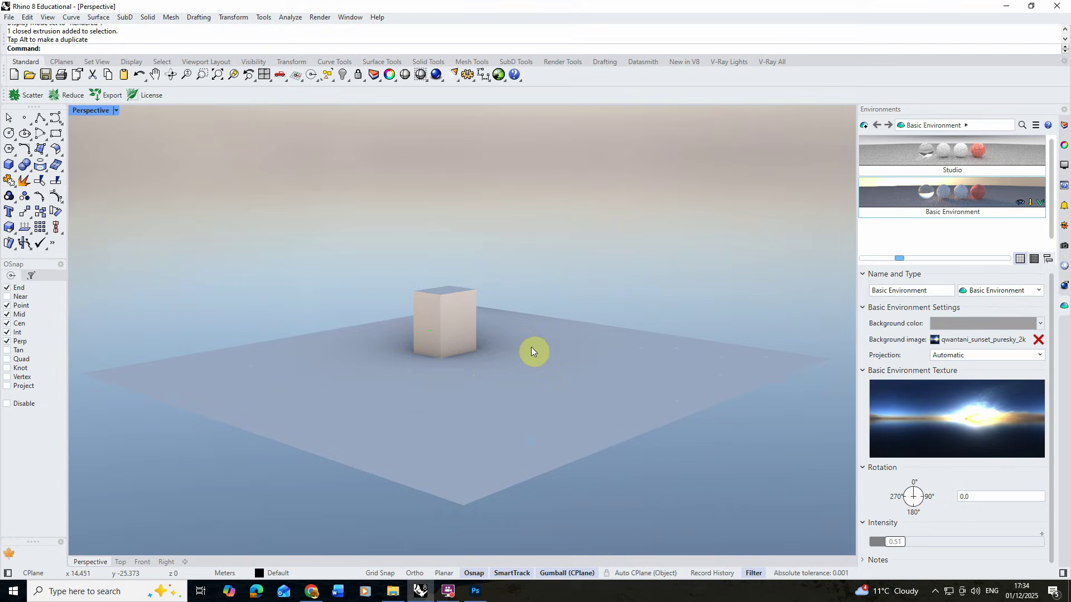
Create a new Physically Based material named Water in the Materials panel.
{"action": "left_click", "coordinate": [559, 63]}
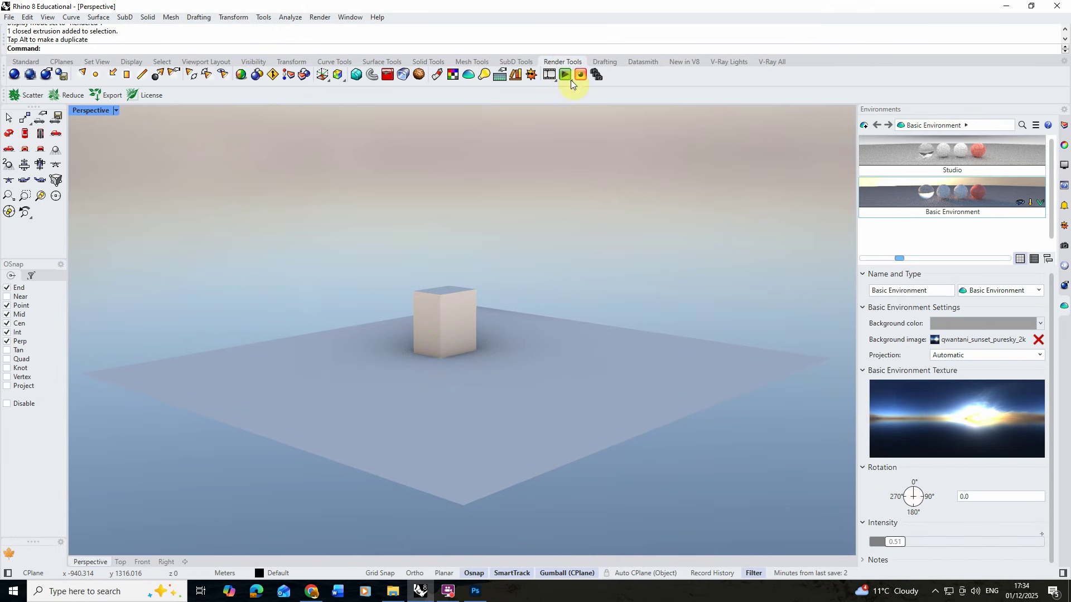
{"action": "left_click", "coordinate": [438, 76]}
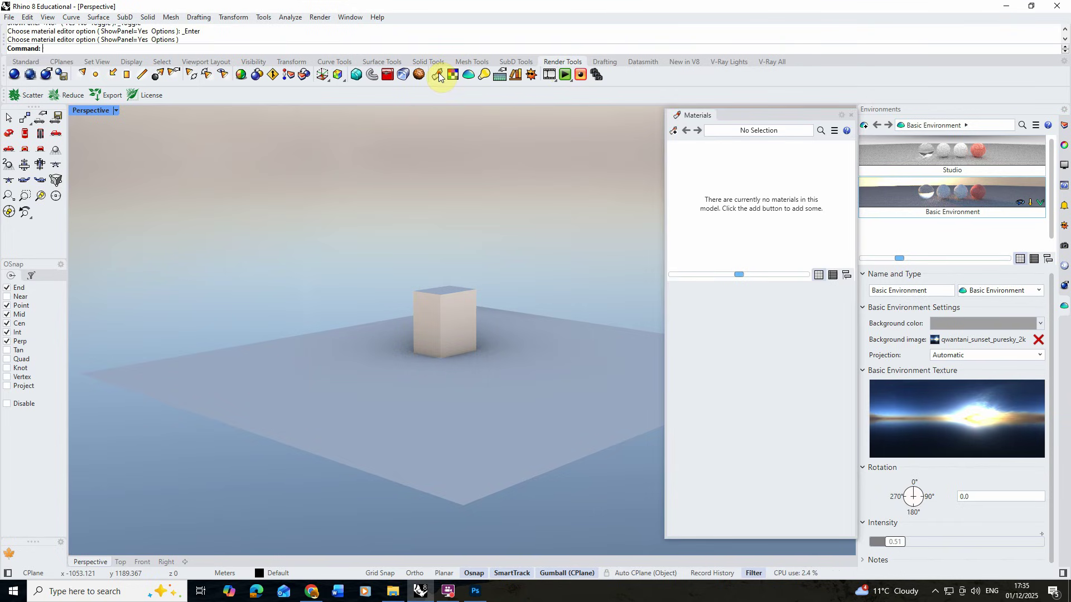
{"action": "left_click", "coordinate": [674, 132]}
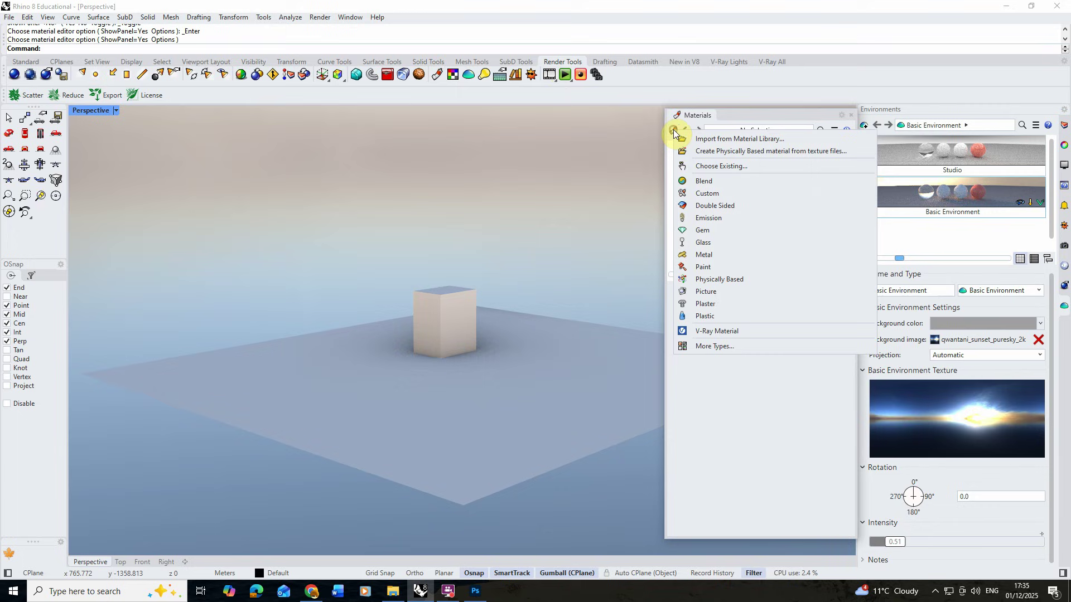
{"action": "left_click", "coordinate": [722, 279]}
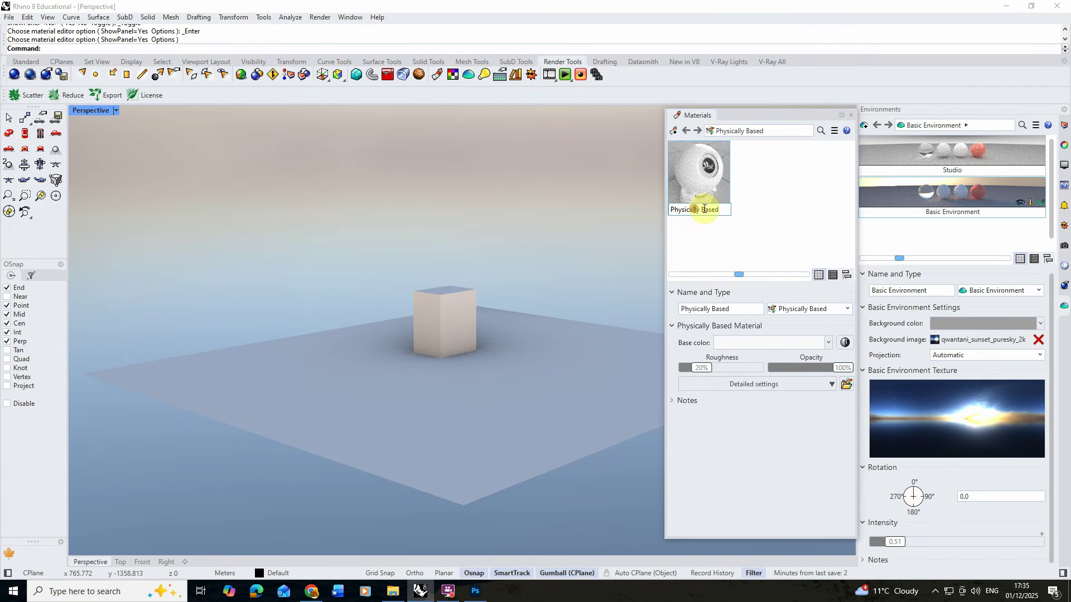
{"action": "left_click", "coordinate": [719, 209]}
{"action": "type", "text": "W"}
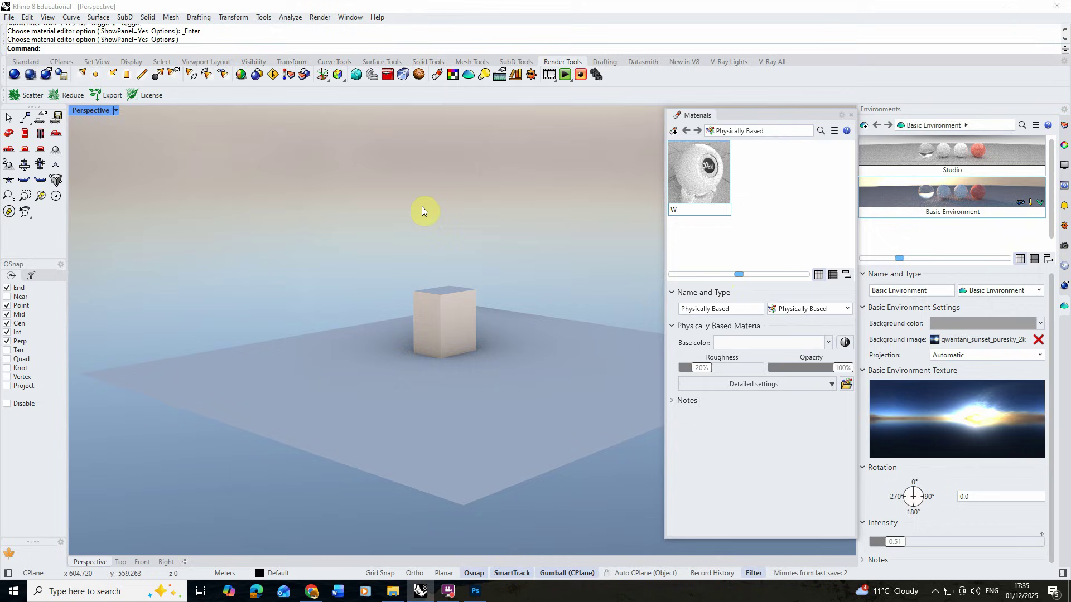
{"action": "type", "text": "ater"}
{"action": "key", "text": "Return"}
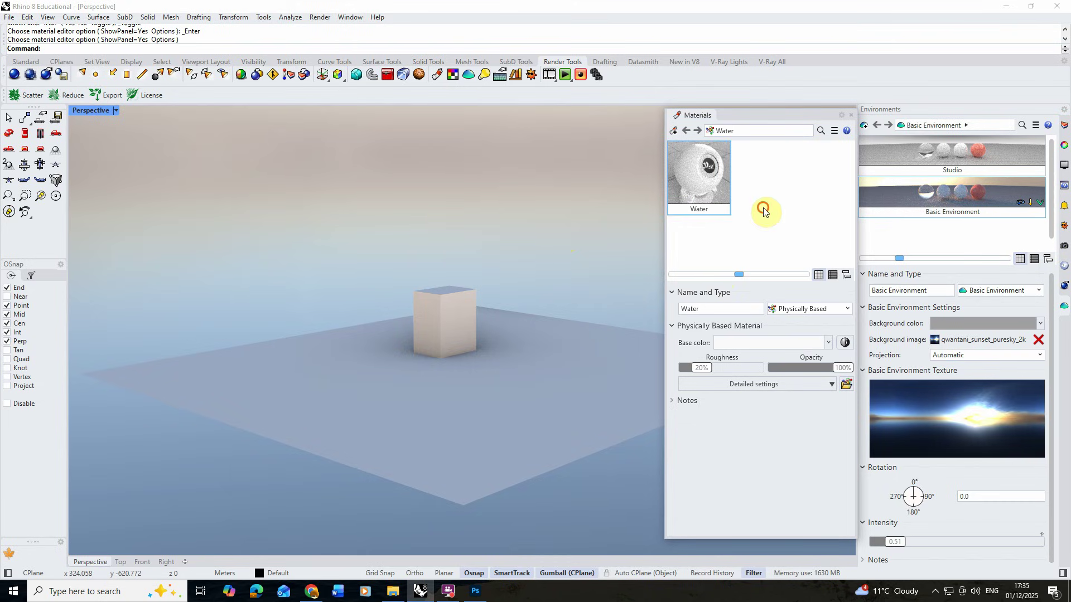
Select the ground plane to receive the Water material.
{"action": "left_click", "coordinate": [709, 184]}
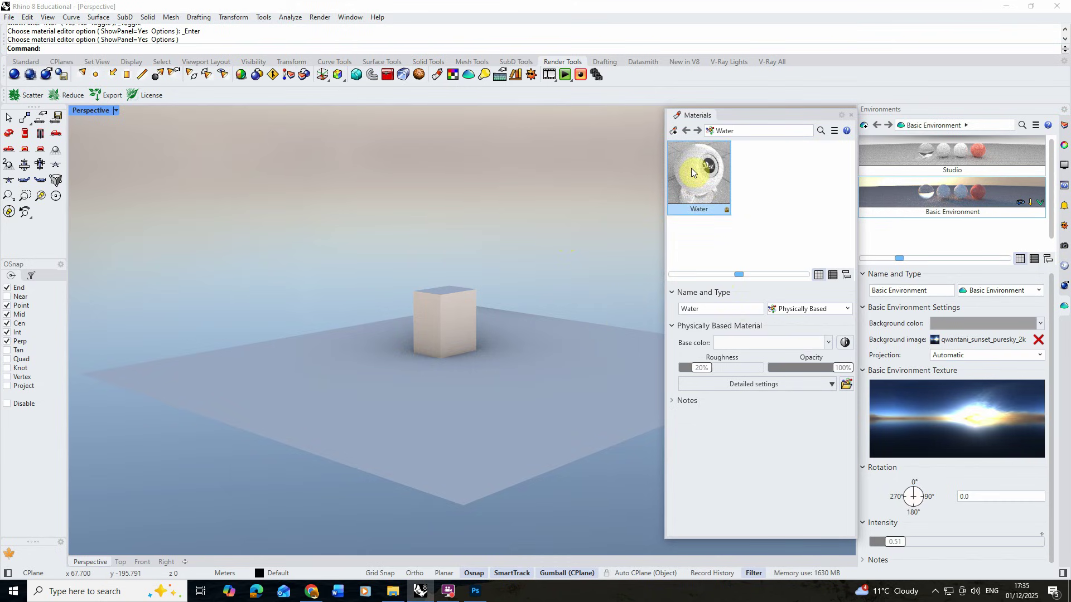
{"action": "left_click", "coordinate": [388, 399]}
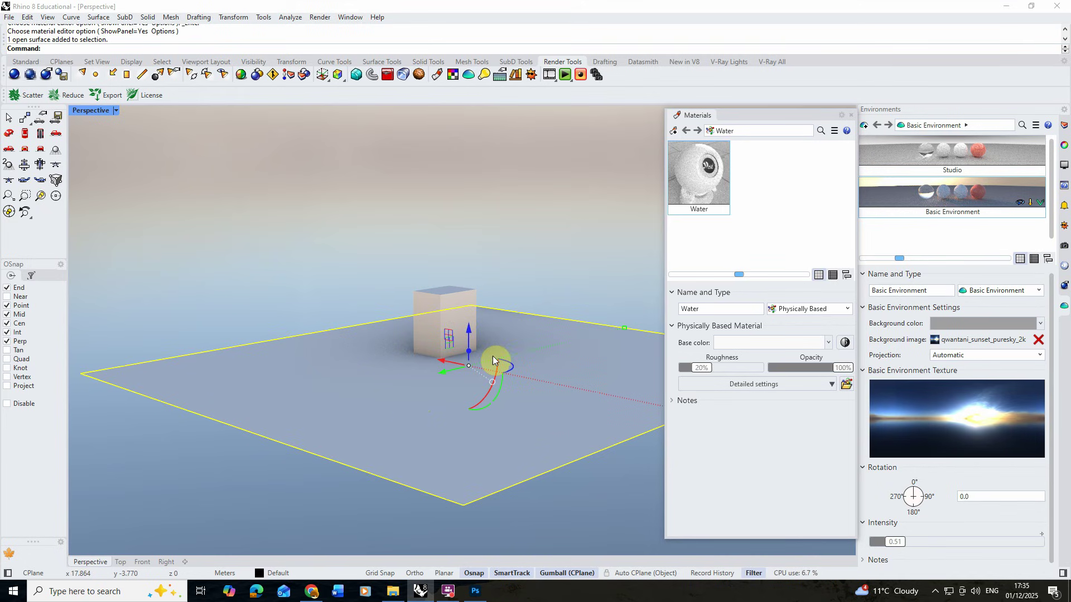
{"action": "right_click", "coordinate": [704, 184]}
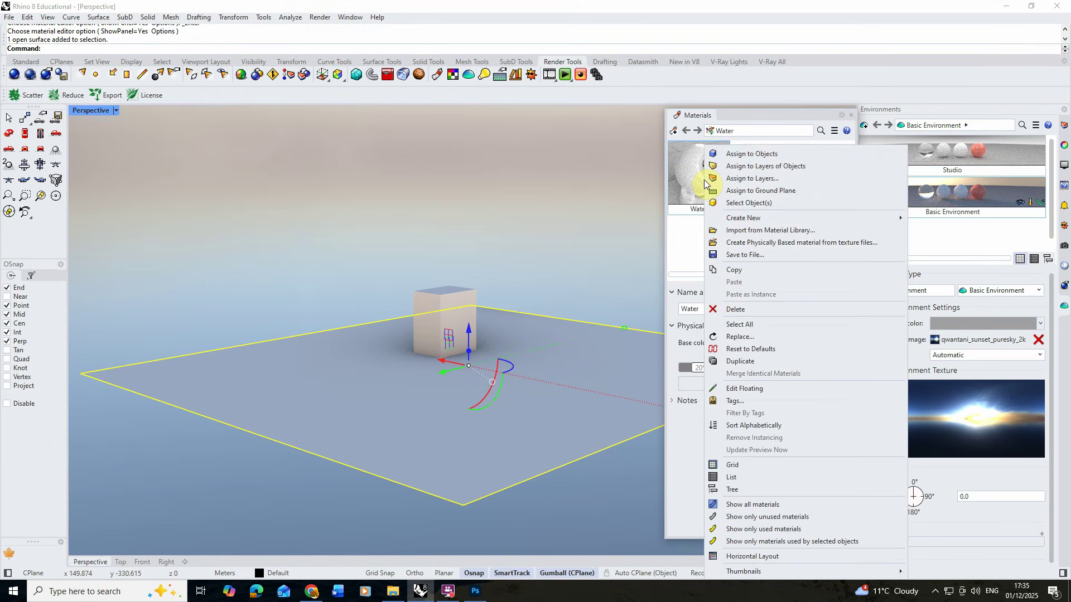
Assign Water to the ground plane and drop its roughness from 20% to 0%.
{"action": "left_click", "coordinate": [733, 154]}
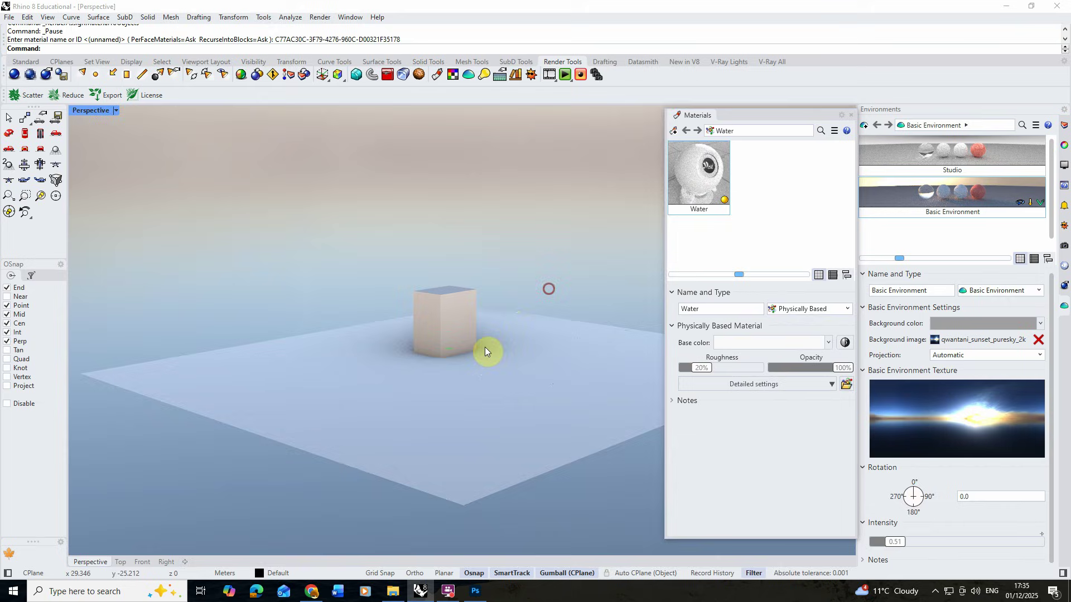
{"action": "right_click_drag", "start_coordinate": [440, 357], "coordinate": [395, 349]}
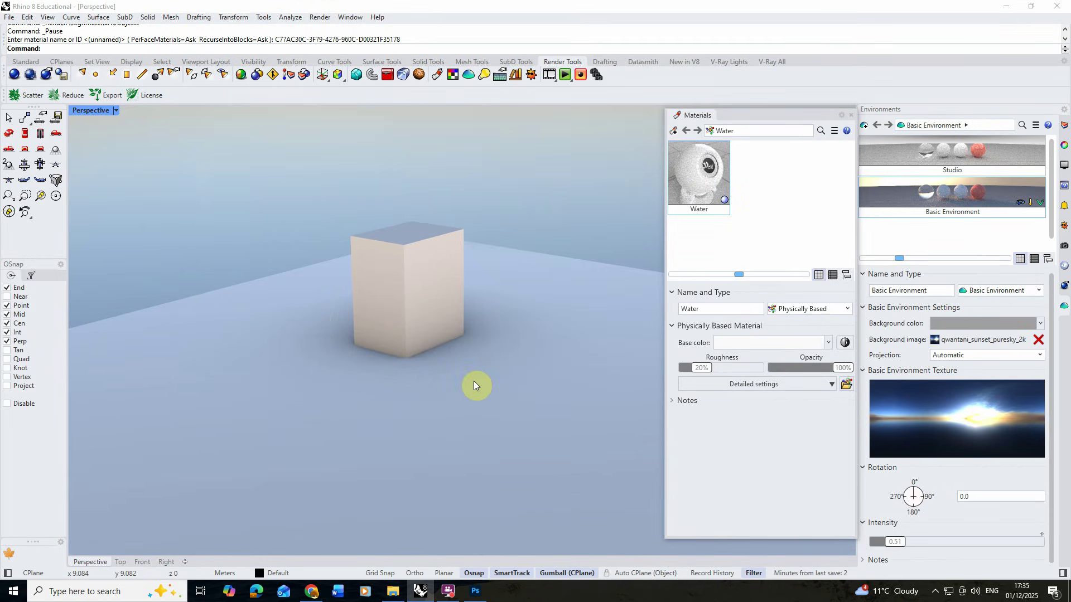
{"action": "left_click", "coordinate": [703, 369]}
{"action": "left_click_drag", "start_coordinate": [703, 369], "coordinate": [642, 375]}
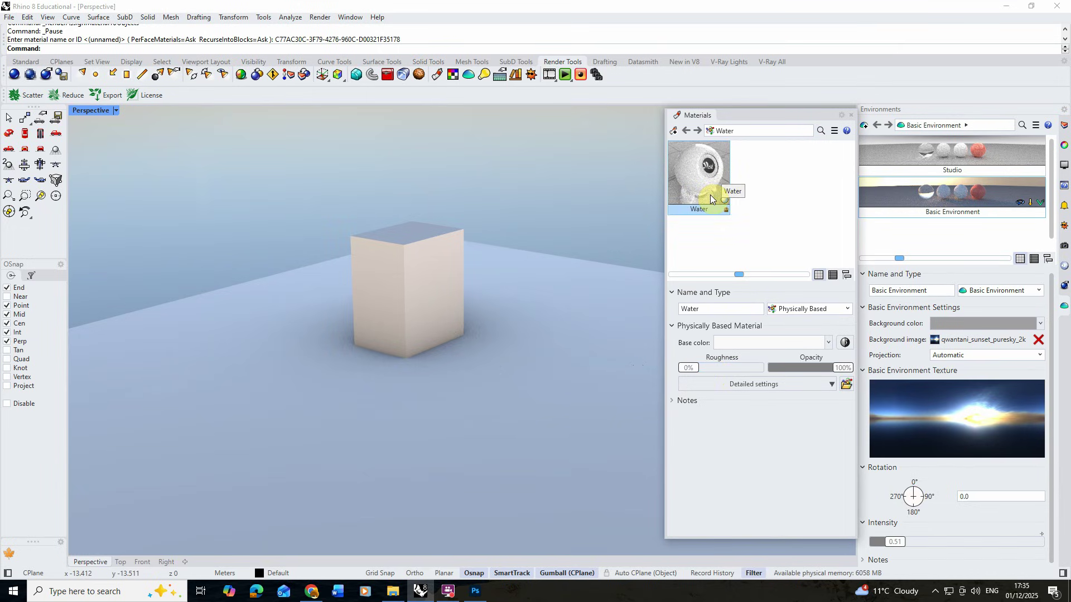
Add Opacity settings to the Water material, giving the plane 20% opacity (amount 0.20).
{"action": "left_click", "coordinate": [734, 385]}
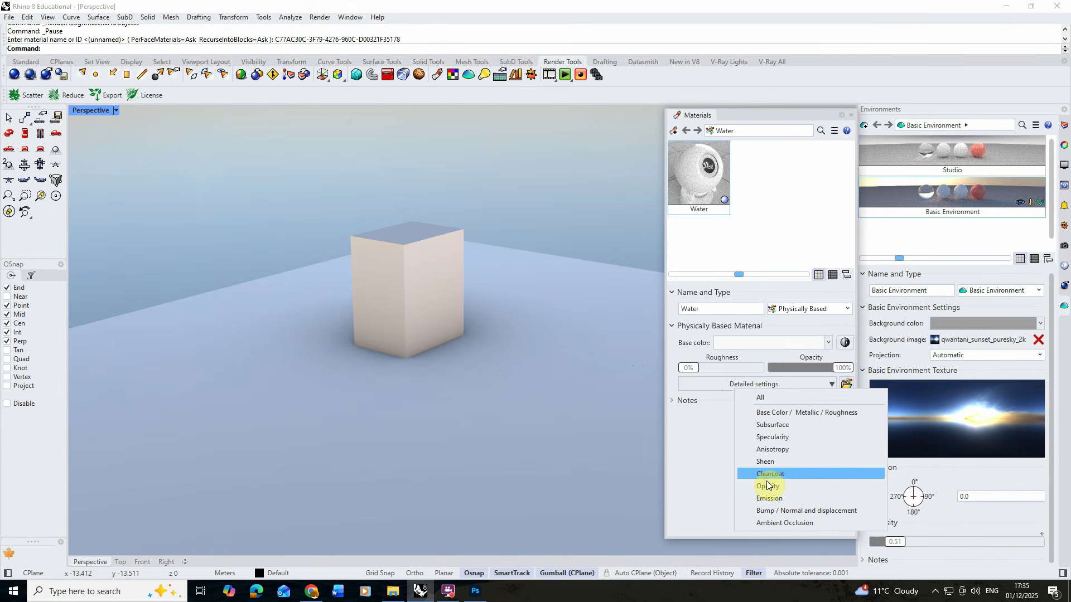
{"action": "left_click", "coordinate": [769, 487]}
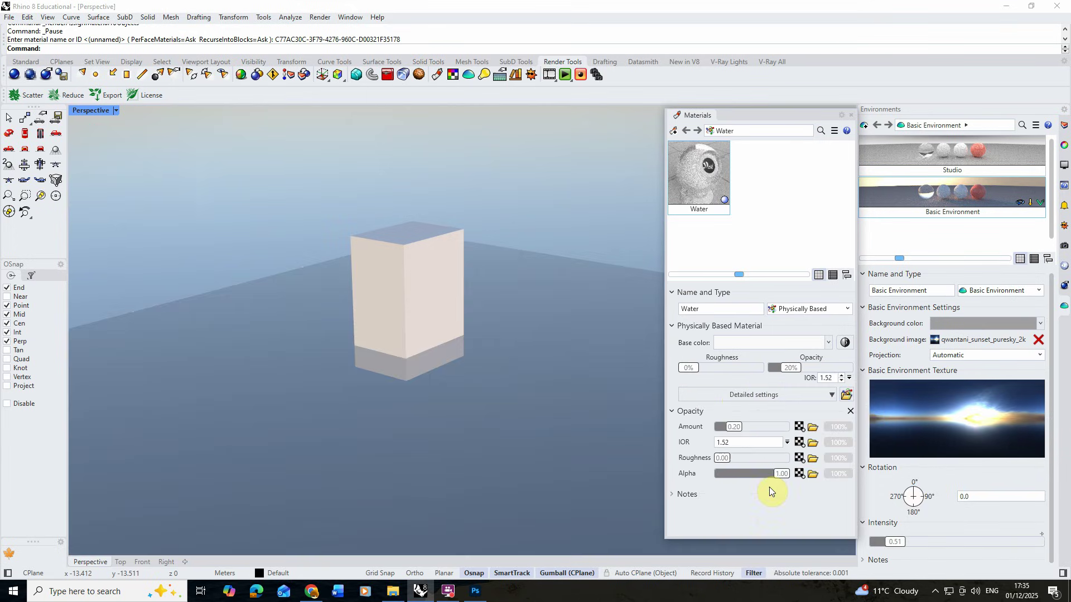
{"action": "right_click_drag", "start_coordinate": [389, 363], "coordinate": [562, 388]}
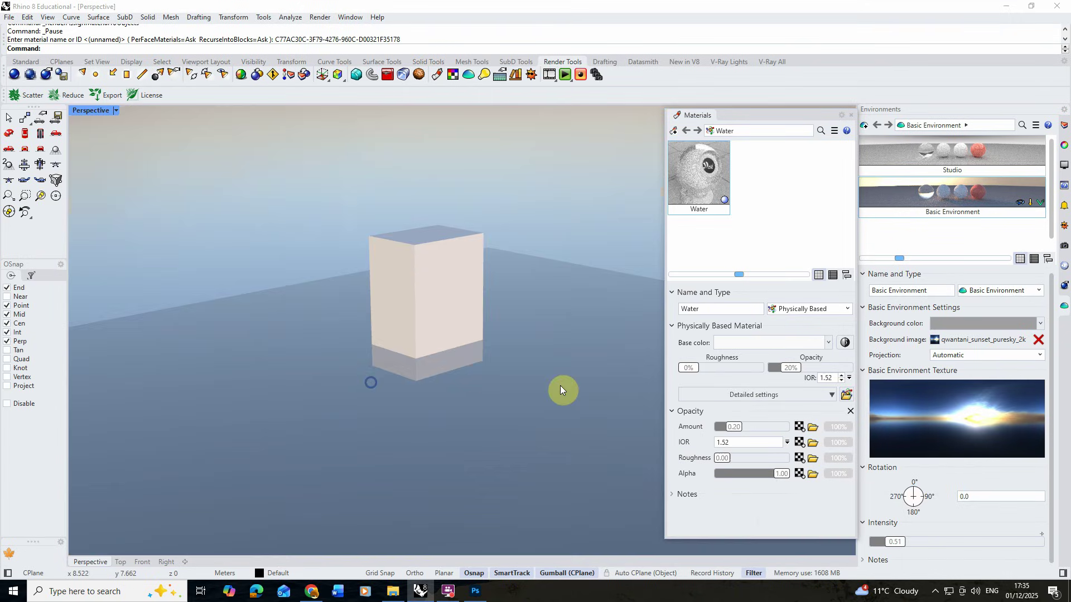
{"action": "left_click", "coordinate": [737, 430]}
{"action": "left_click", "coordinate": [741, 434]}
Set the Water material's IOR to the Water preset, 1.33, replacing 1.52.
{"action": "left_click", "coordinate": [787, 443]}
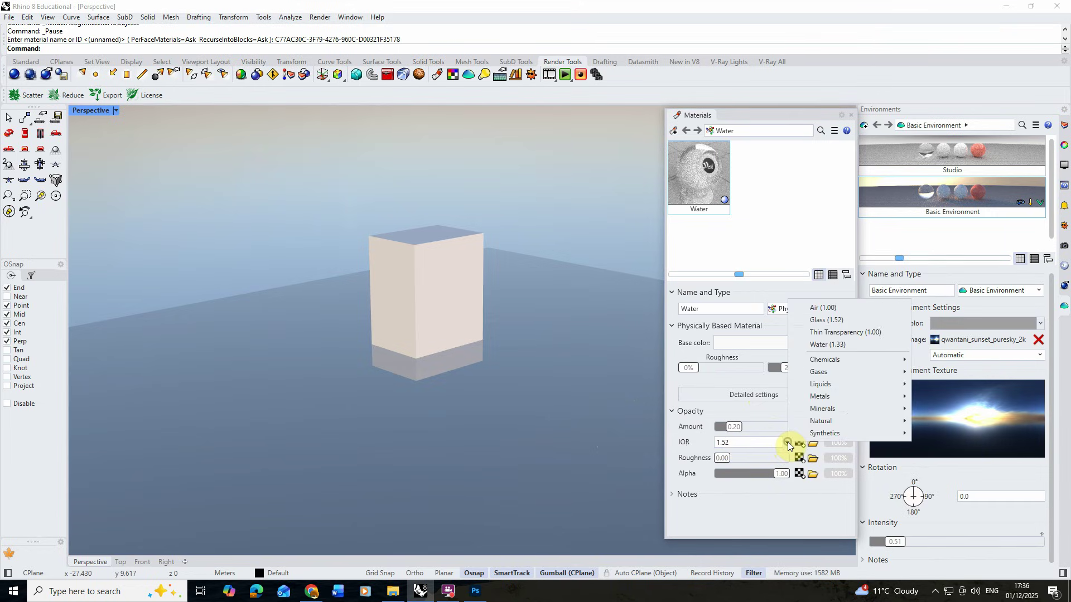
{"action": "left_click", "coordinate": [835, 344]}
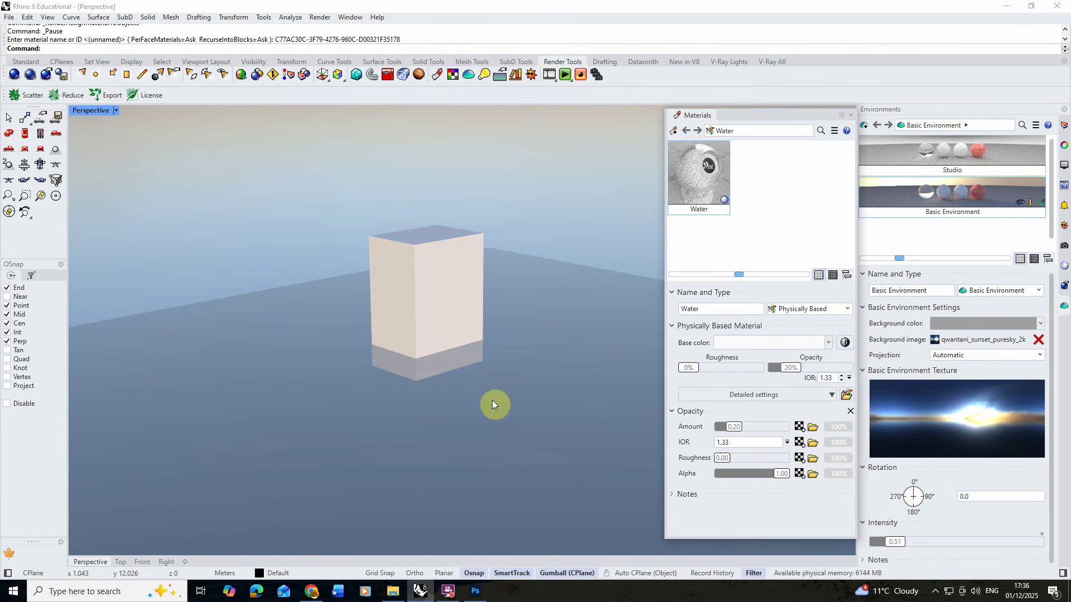
{"action": "mouse_move", "coordinate": [480, 397]}
{"action": "right_mouse_down"}
{"action": "mouse_move", "coordinate": [486, 386]}
{"action": "mouse_move", "coordinate": [457, 388]}
{"action": "mouse_move", "coordinate": [507, 375]}
{"action": "mouse_move", "coordinate": [491, 396]}
{"action": "right_mouse_up"}
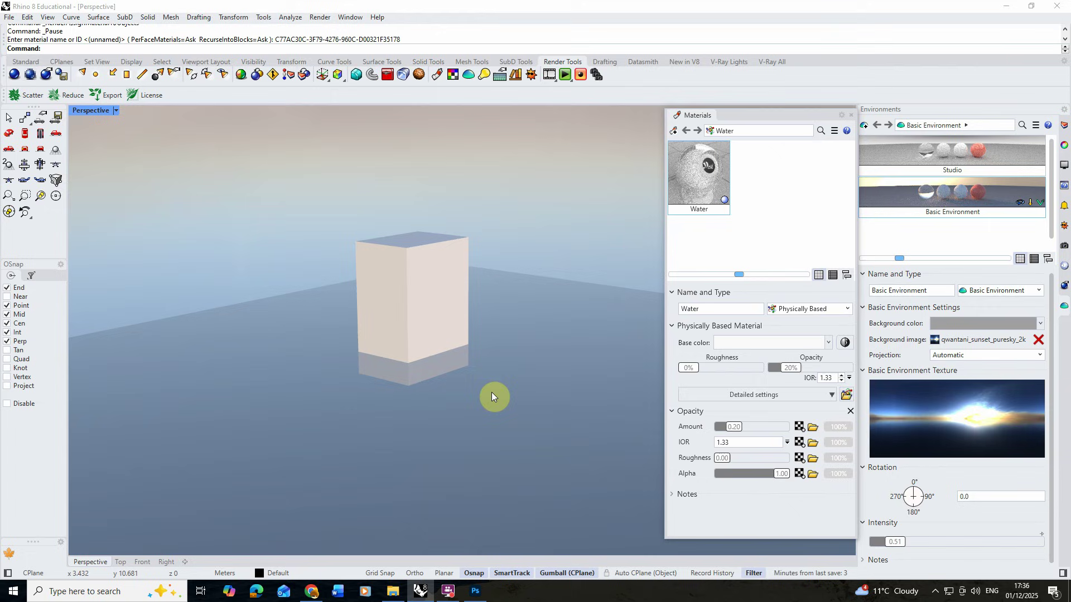
{"action": "right_click_drag", "start_coordinate": [476, 385], "coordinate": [472, 365]}
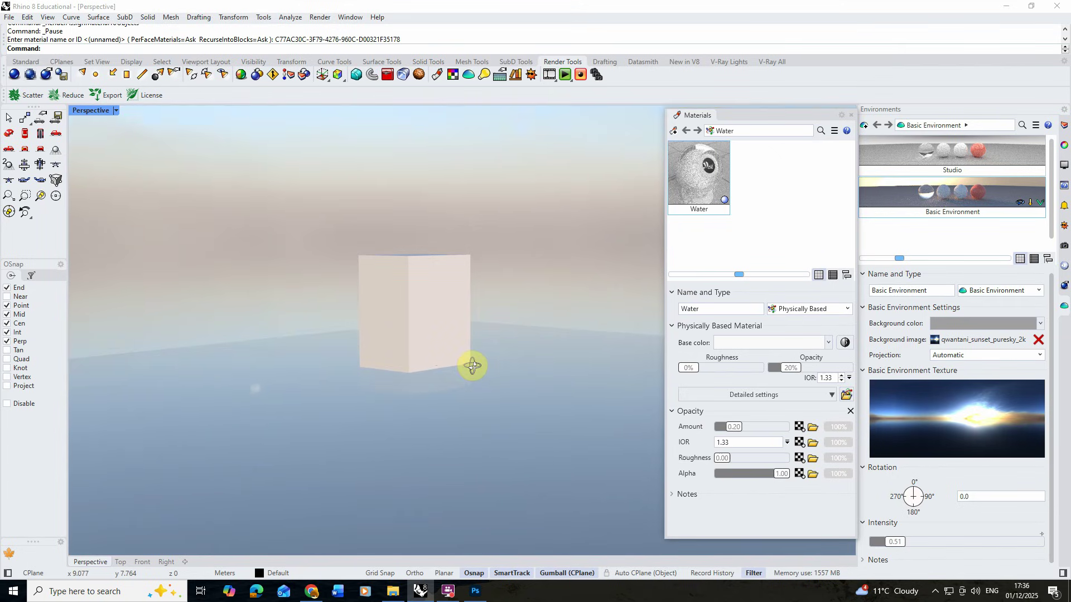
{"action": "left_click", "coordinate": [319, 16]}
{"action": "left_click", "coordinate": [343, 43]}
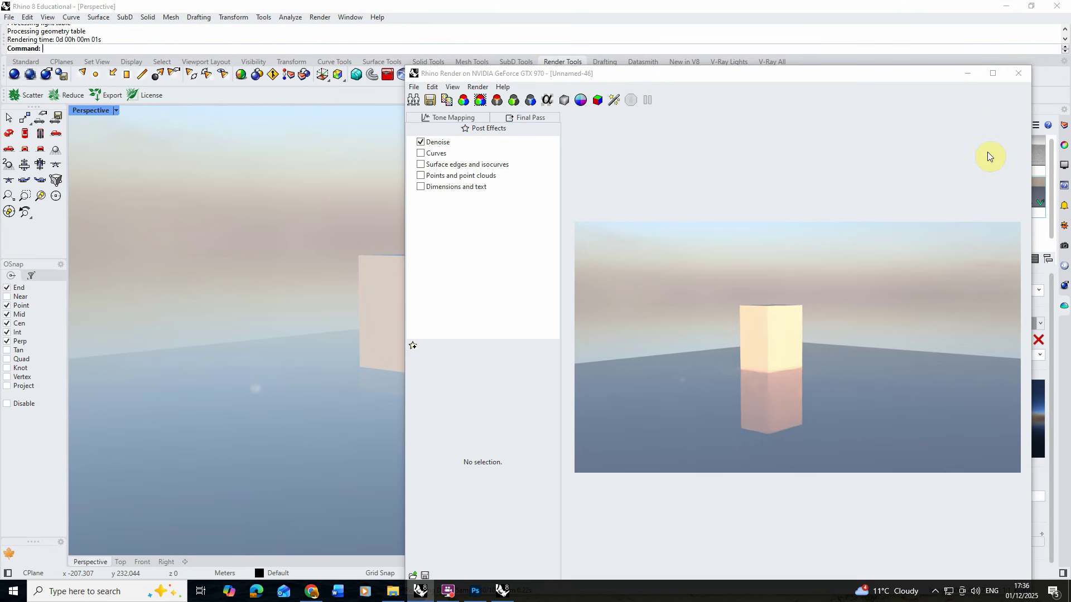
{"action": "left_click", "coordinate": [1019, 75]}
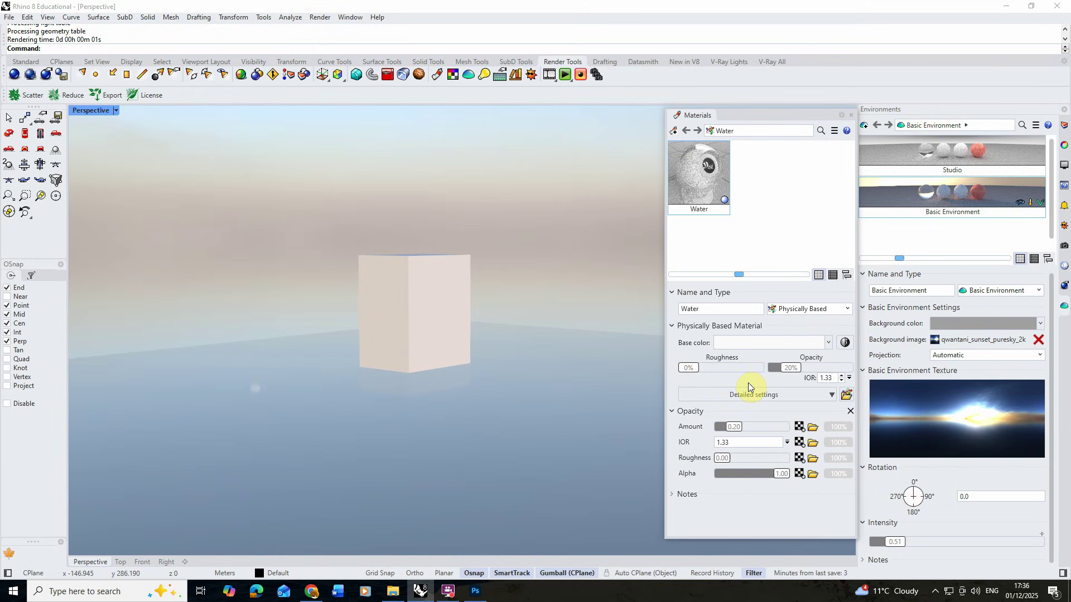
Add Bump / Normal and displacement settings to the Water material and list bump texture types.
{"action": "left_click", "coordinate": [711, 395]}
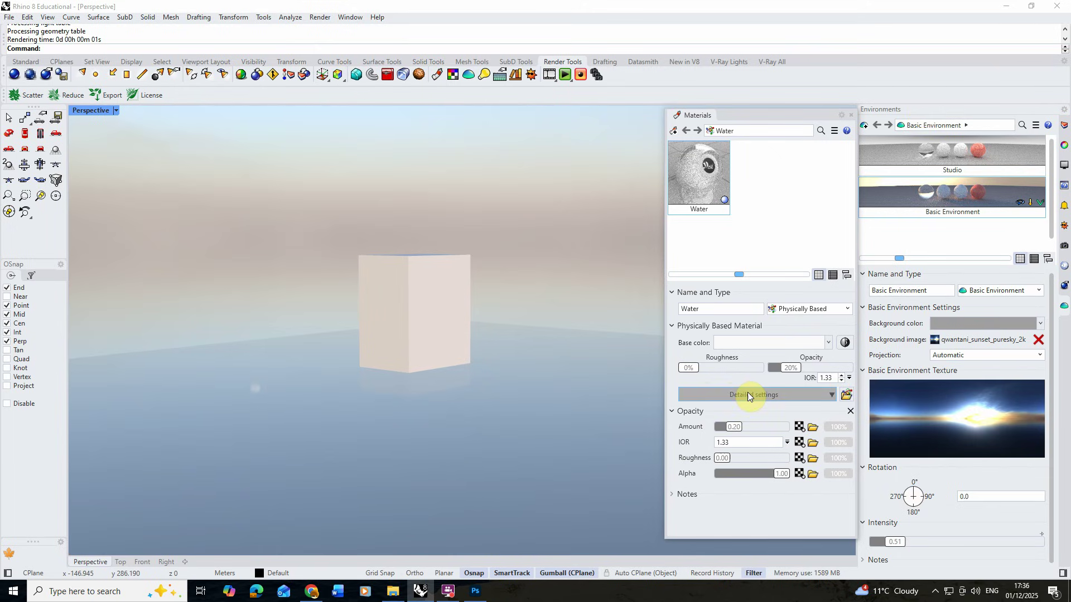
{"action": "left_click", "coordinate": [746, 394]}
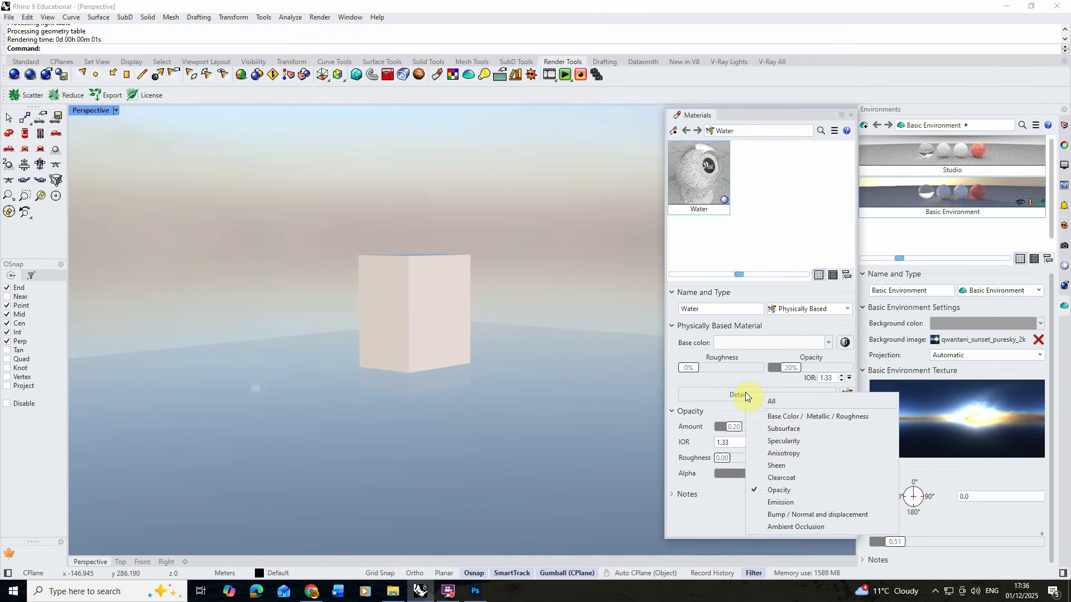
{"action": "left_click", "coordinate": [795, 515]}
{"action": "scroll", "coordinate": [725, 418], "scroll_direction": "down", "scroll_amount": 1}
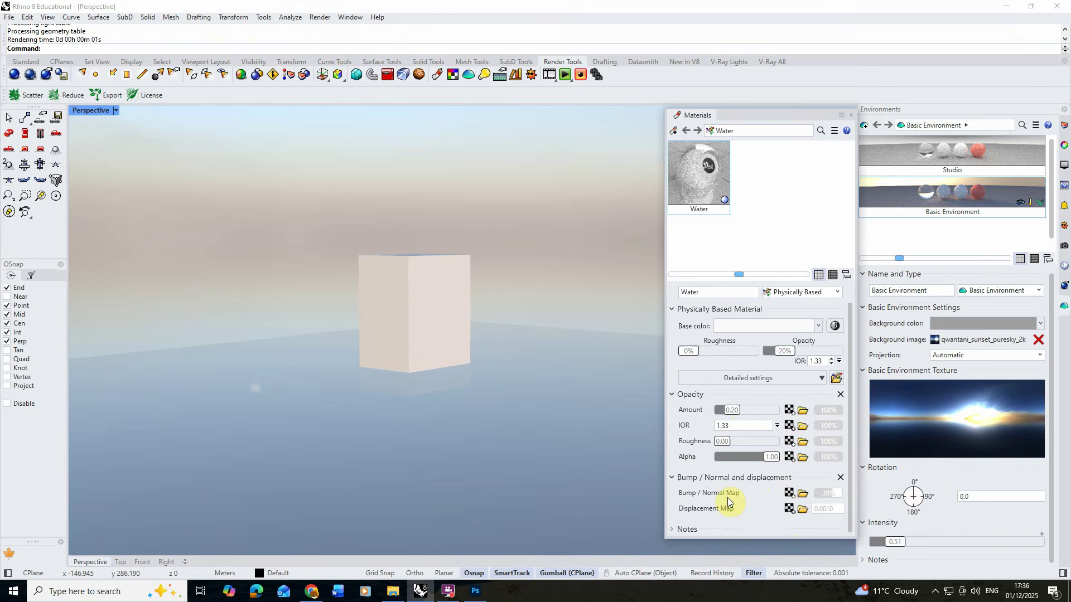
{"action": "left_click", "coordinate": [790, 496]}
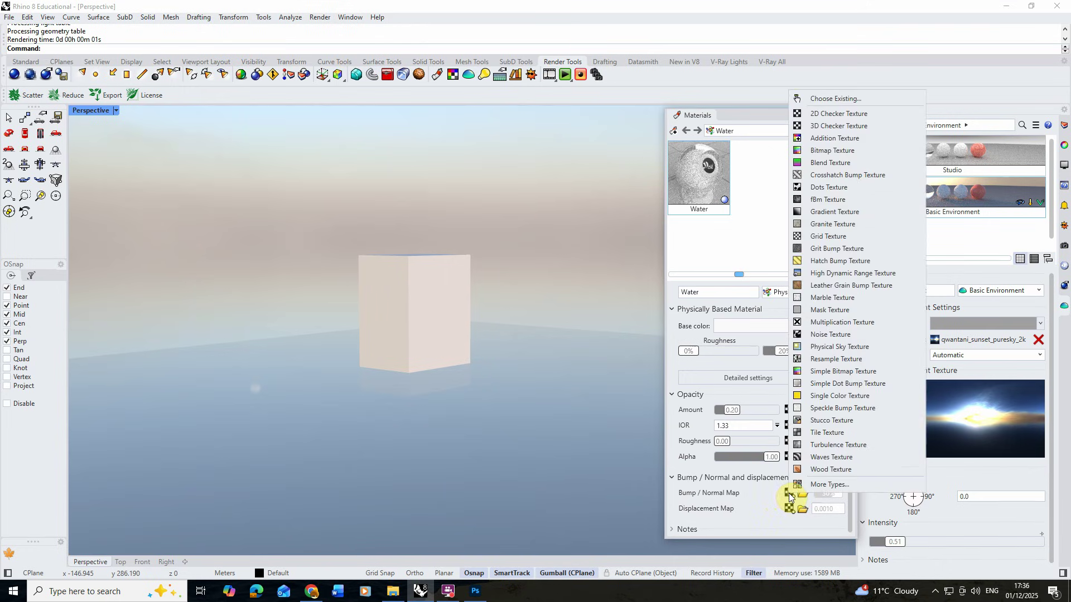
Use a Turbulence Texture as the water's bump map, repeating it 11.908 times on U, V and W.
{"action": "left_click", "coordinate": [838, 446]}
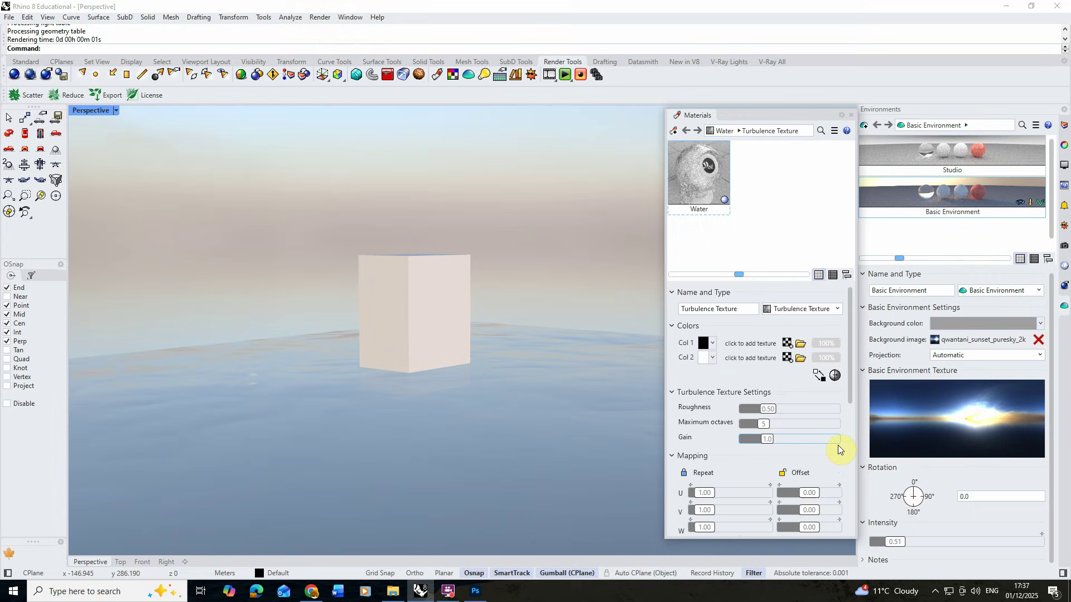
{"action": "right_click_drag", "start_coordinate": [296, 389], "coordinate": [416, 375]}
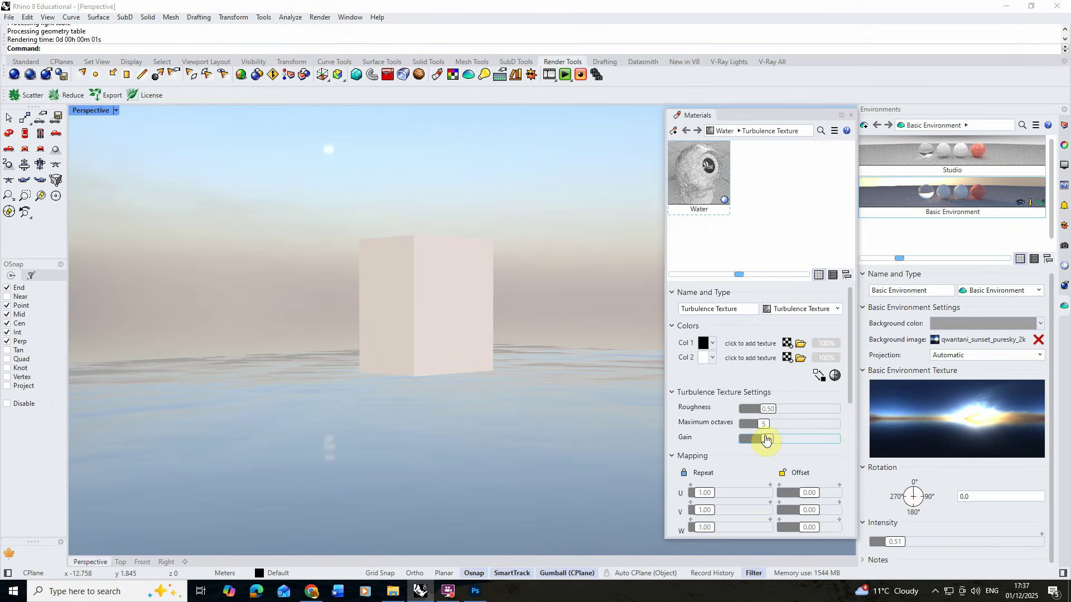
{"action": "left_click", "coordinate": [701, 494]}
{"action": "left_click_drag", "start_coordinate": [702, 495], "coordinate": [789, 497]}
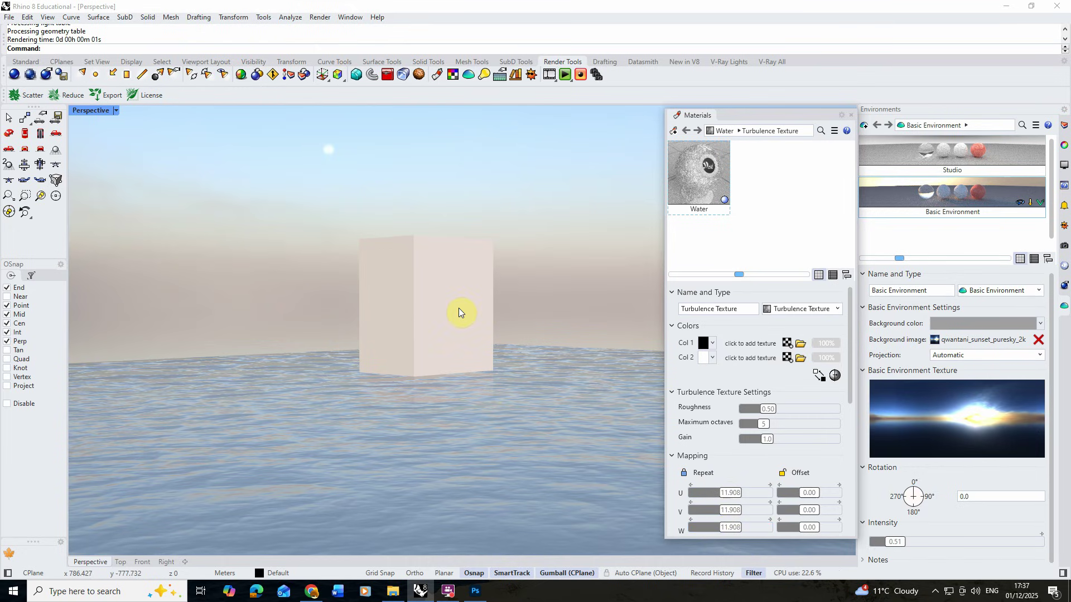
{"action": "left_click", "coordinate": [320, 17]}
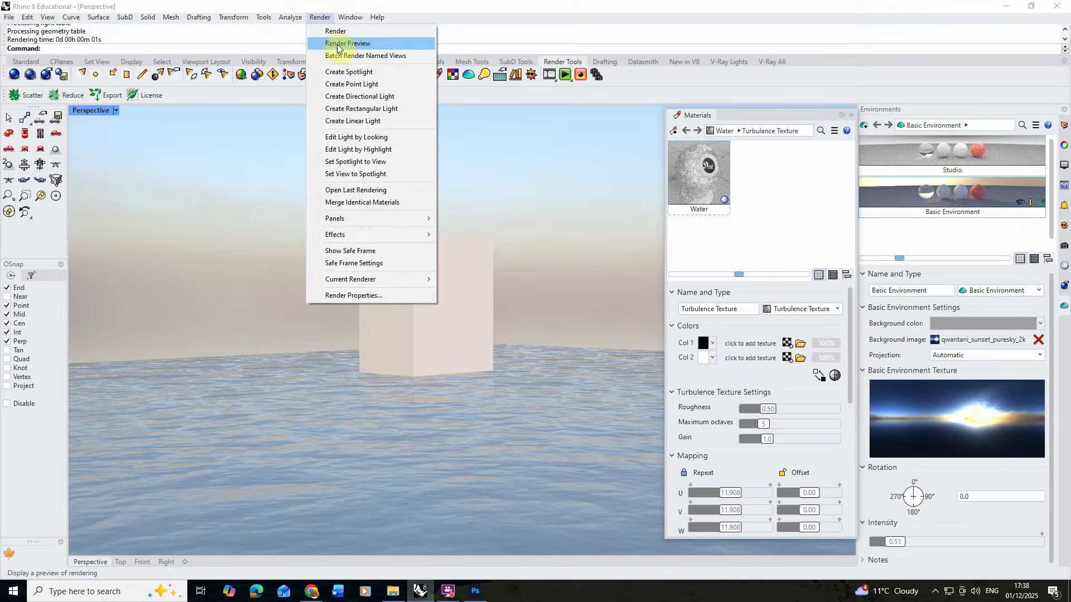
{"action": "left_click", "coordinate": [338, 44]}
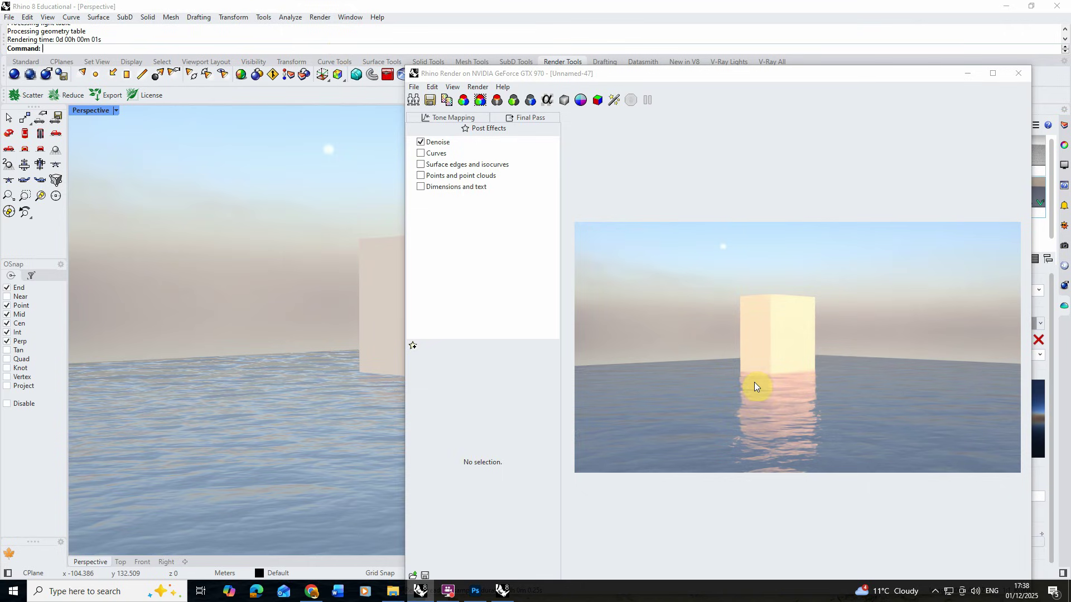
{"action": "left_click", "coordinate": [1021, 74]}
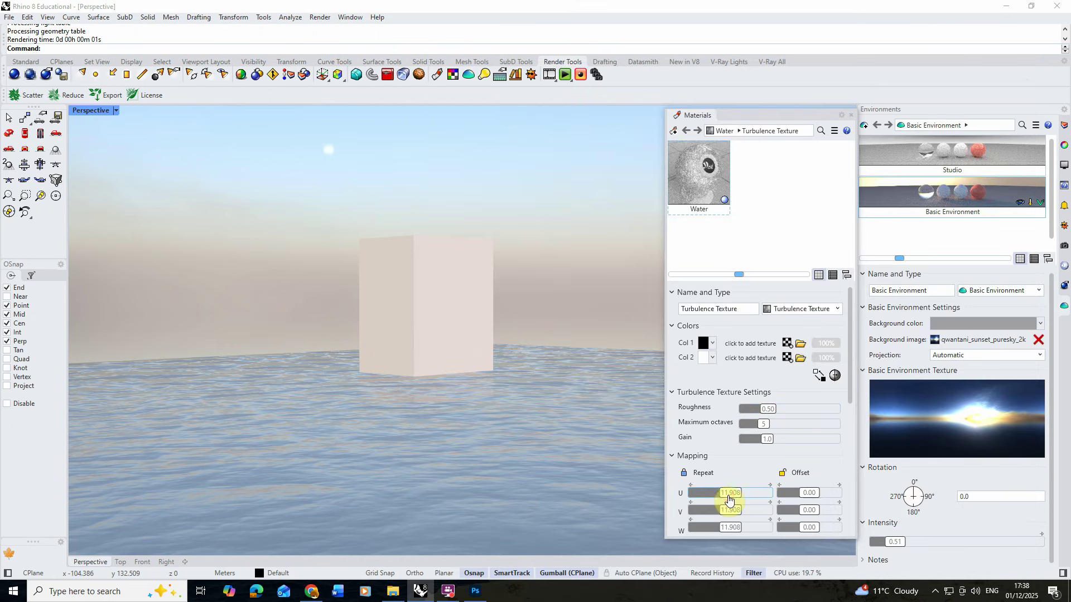
Raise the turbulence repeat to 21.388 and check the denser ripples in a render preview.
{"action": "mouse_move", "coordinate": [729, 500]}
{"action": "left_mouse_down"}
{"action": "mouse_move", "coordinate": [758, 502]}
{"action": "mouse_move", "coordinate": [748, 502]}
{"action": "left_mouse_up"}
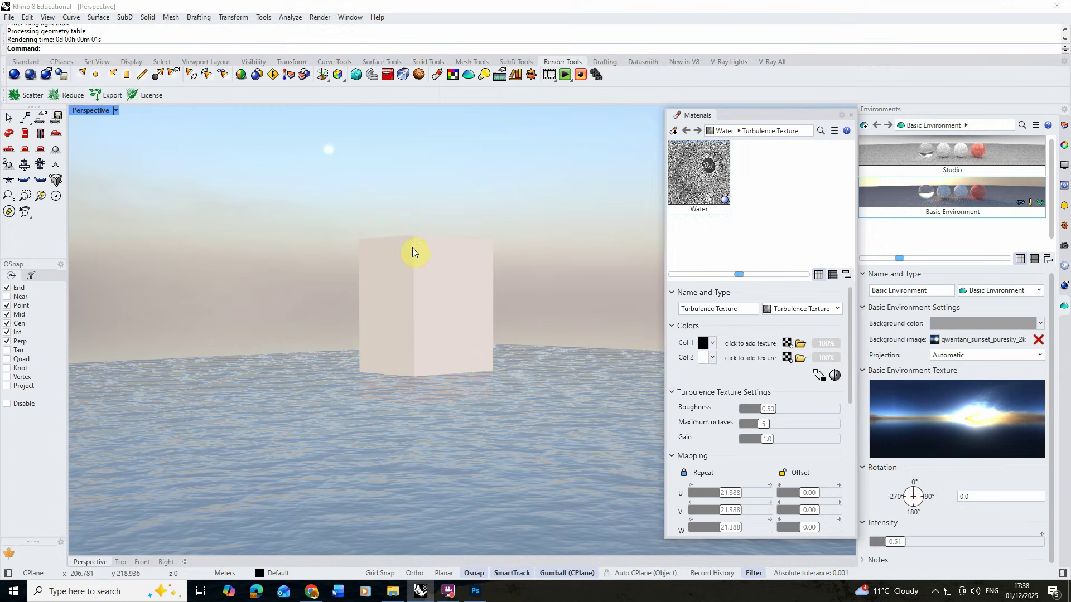
{"action": "left_click", "coordinate": [320, 17]}
{"action": "left_click", "coordinate": [337, 43]}
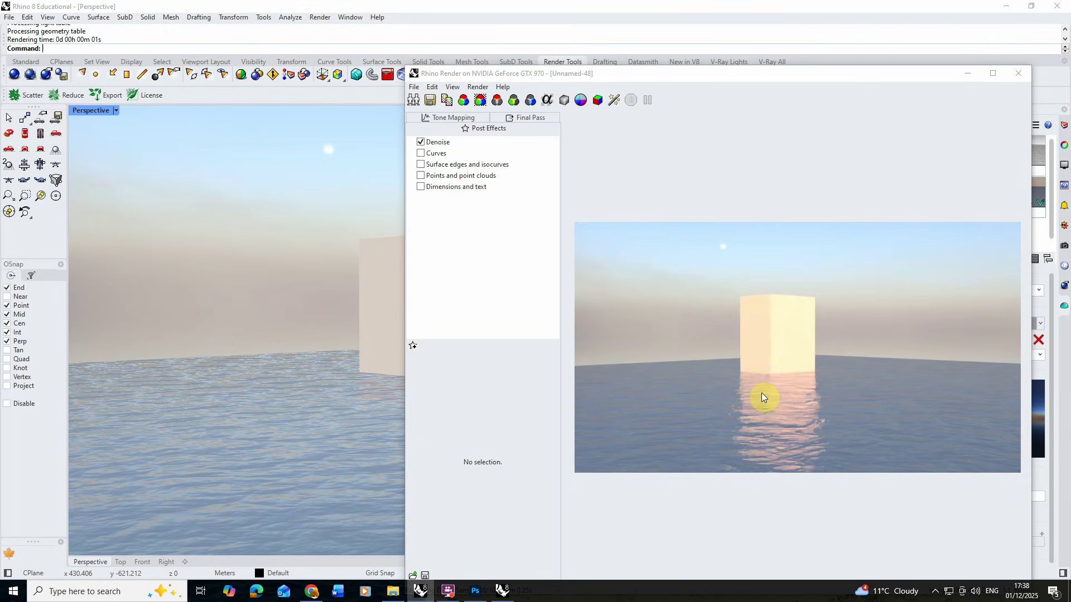
{"action": "left_click", "coordinate": [1019, 79]}
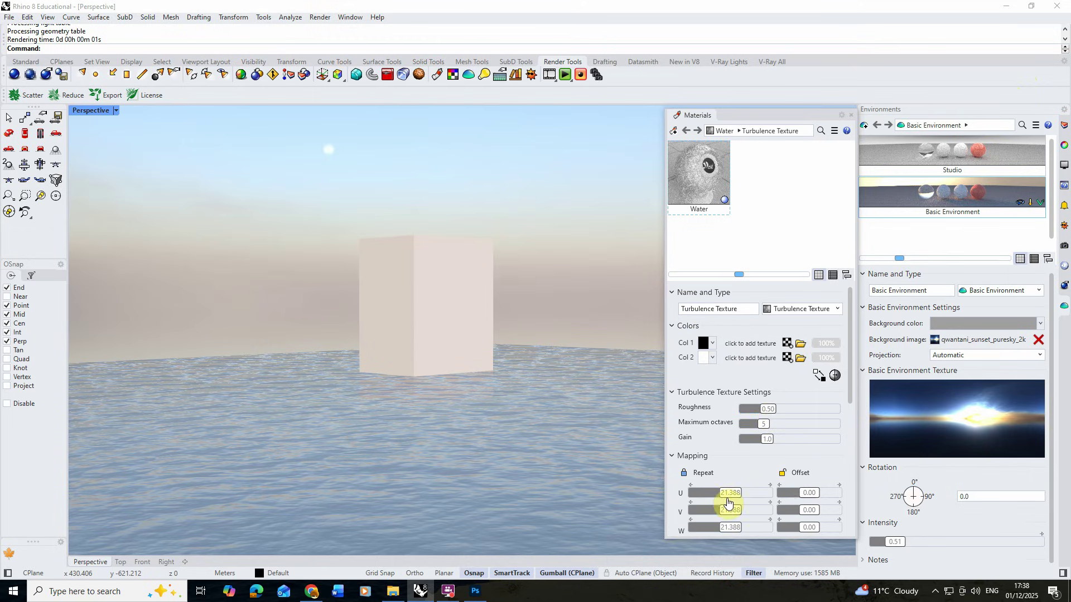
Lower the Water material's Bump/Normal Map strength from 30% to 12%.
{"action": "left_click", "coordinate": [705, 181]}
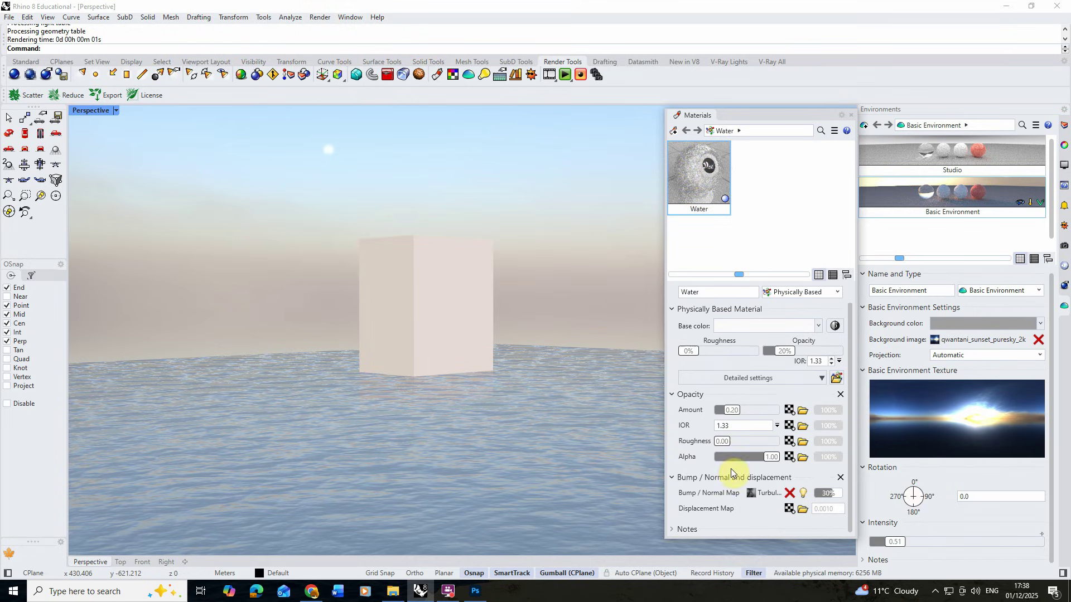
{"action": "left_click", "coordinate": [826, 495]}
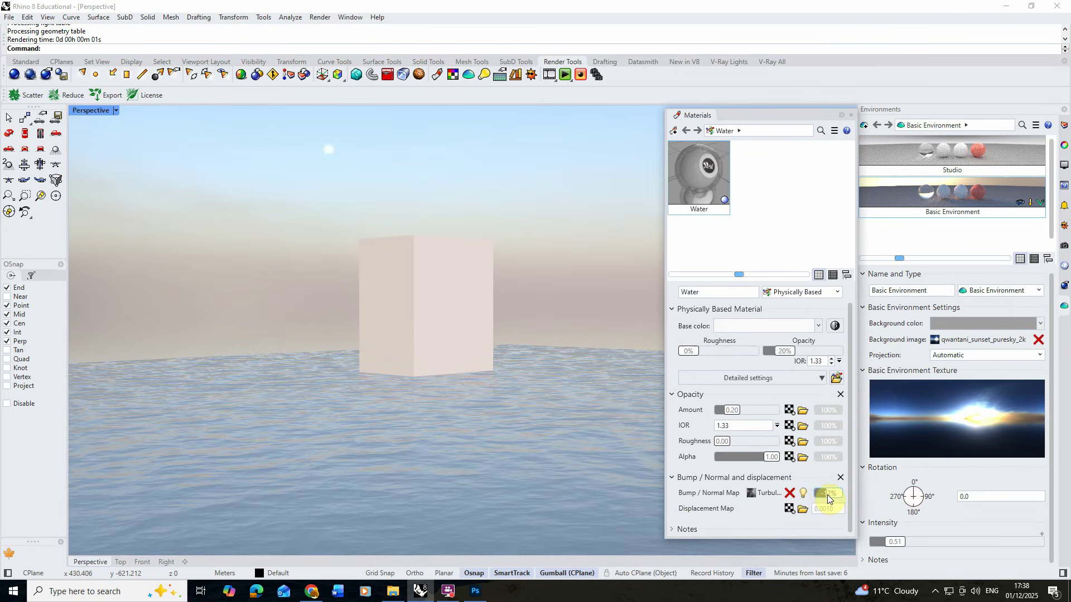
{"action": "scroll", "coordinate": [829, 494], "scroll_direction": "up", "scroll_amount": 8}
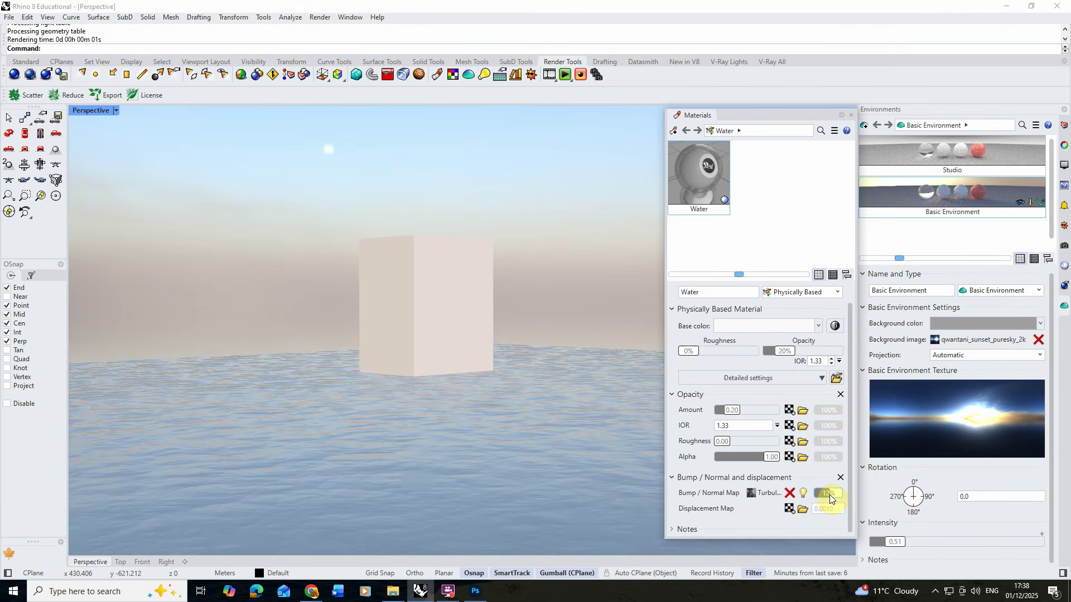
{"action": "left_click", "coordinate": [828, 495]}
Check a render preview of the weaker bumps, then drop the water's opacity amount to 0.10.
{"action": "left_click", "coordinate": [320, 17]}
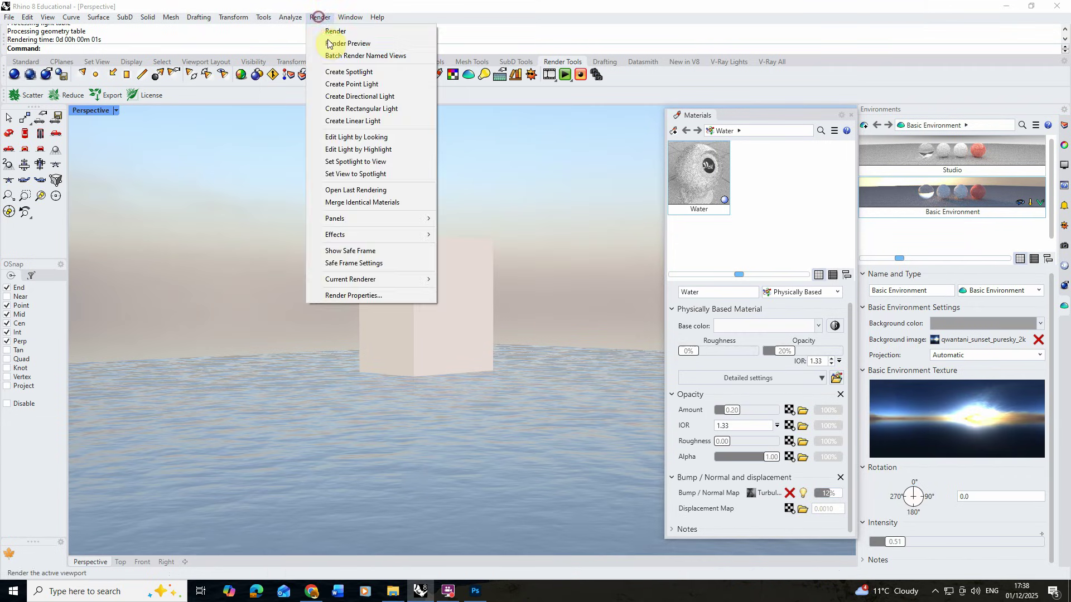
{"action": "left_click", "coordinate": [329, 44]}
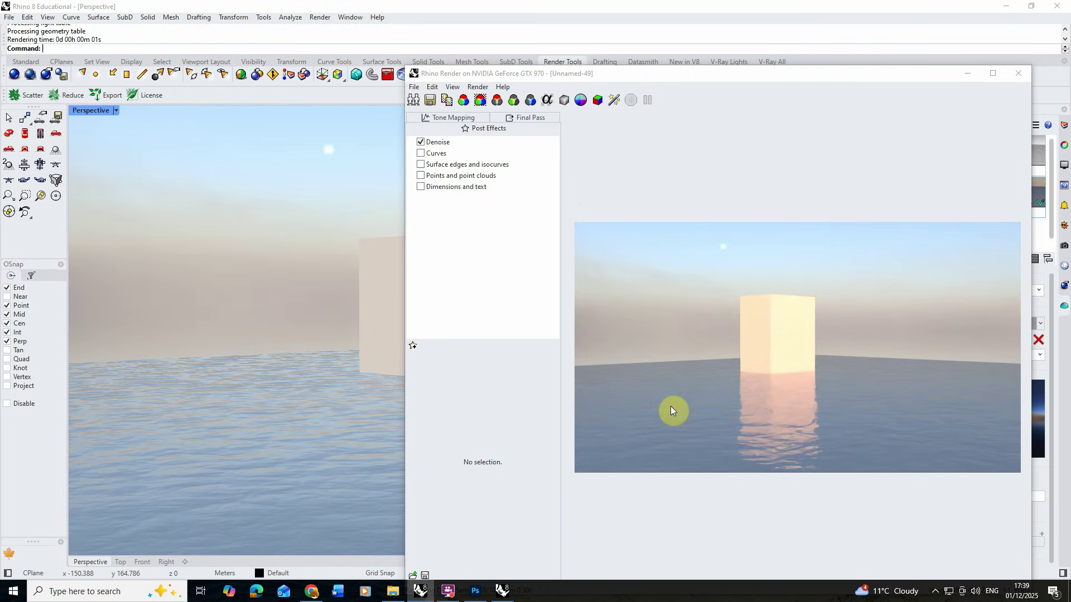
{"action": "left_click", "coordinate": [1018, 76]}
{"action": "left_click_drag", "start_coordinate": [732, 415], "coordinate": [726, 415]}
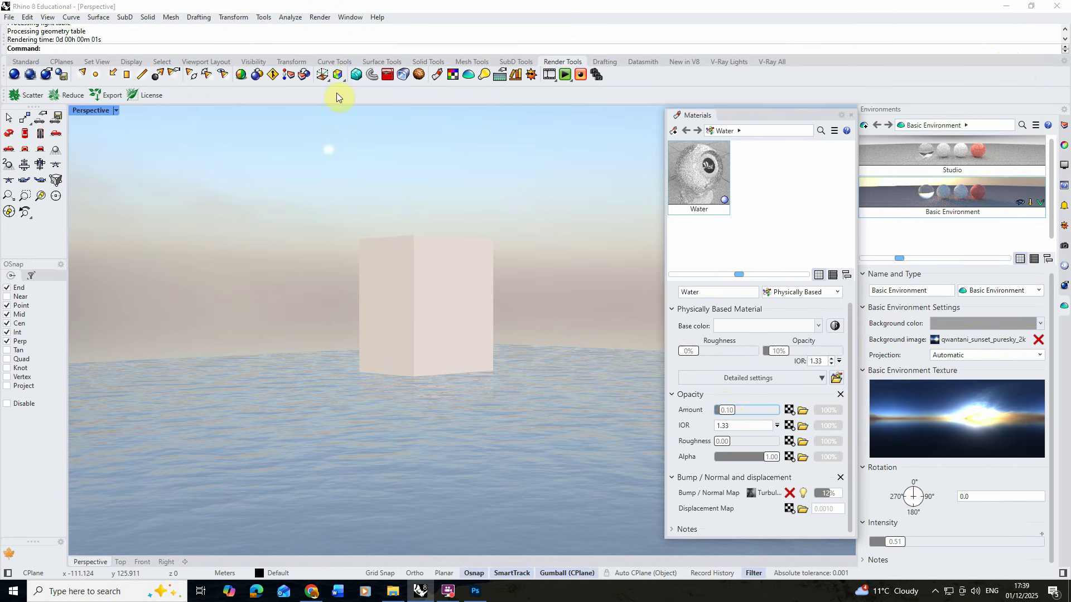
Preview the lower-opacity render, then raise the water's opacity amount to 0.31.
{"action": "left_click", "coordinate": [316, 17]}
{"action": "left_click", "coordinate": [337, 47]}
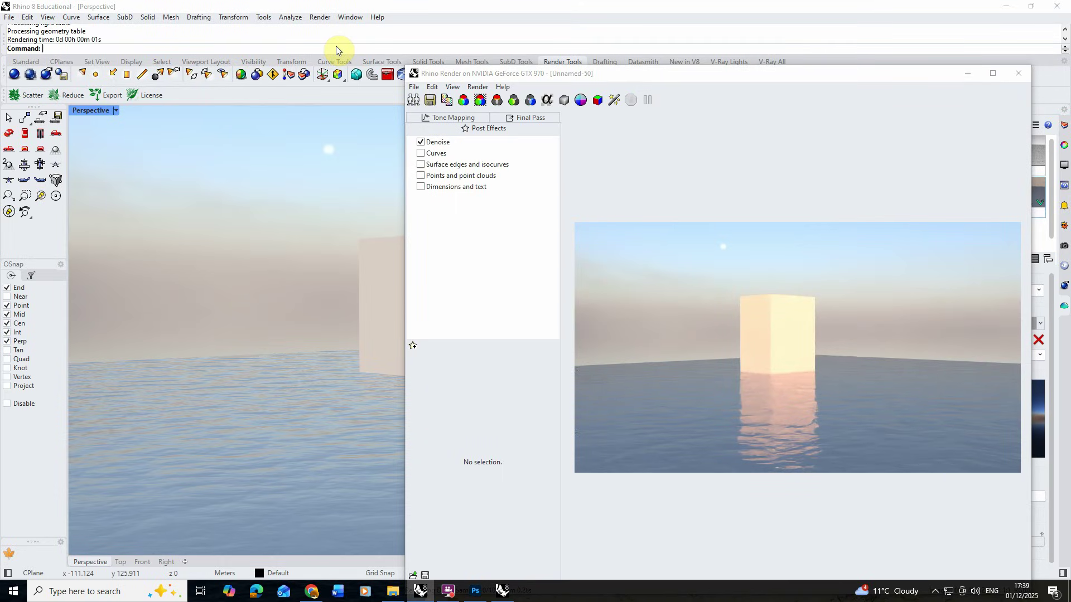
{"action": "left_click", "coordinate": [1013, 76]}
{"action": "left_click", "coordinate": [730, 411]}
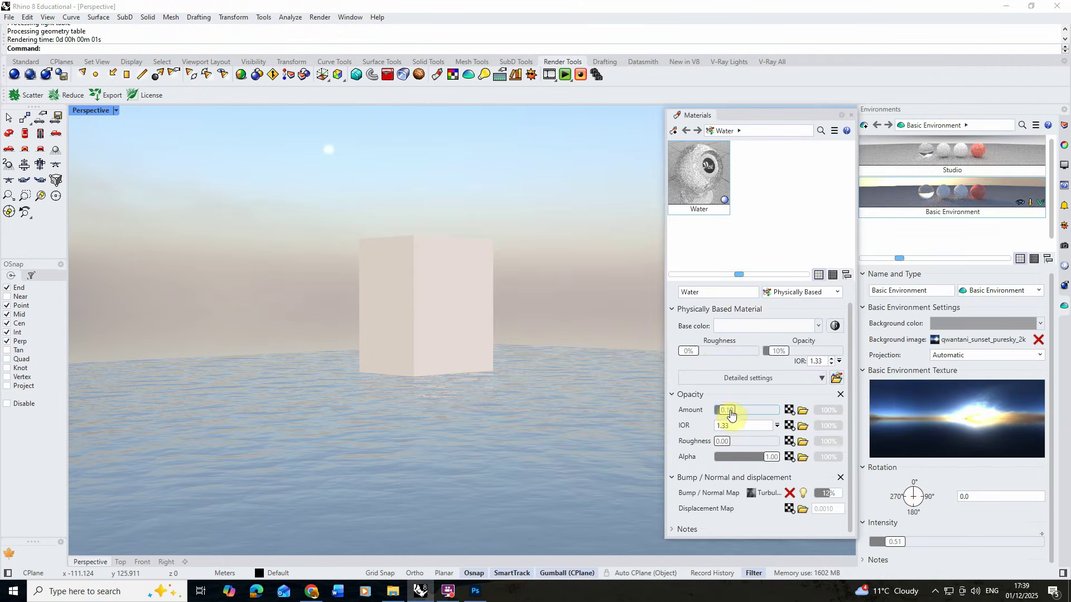
{"action": "left_click_drag", "start_coordinate": [734, 418], "coordinate": [740, 418]}
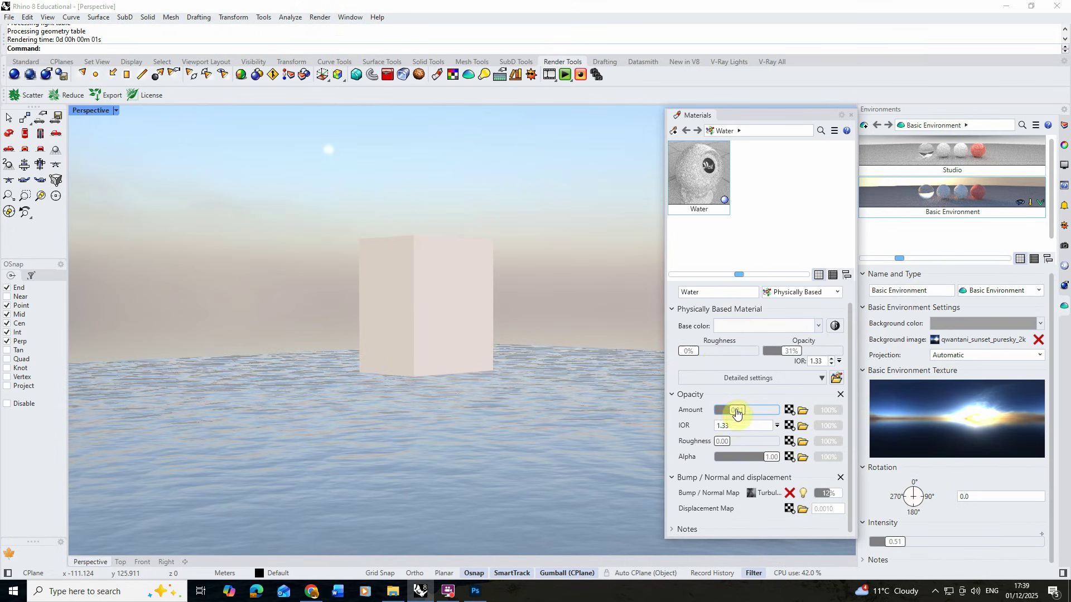
Set the Water material's base colour to dark green (#24543E).
{"action": "left_click", "coordinate": [754, 325]}
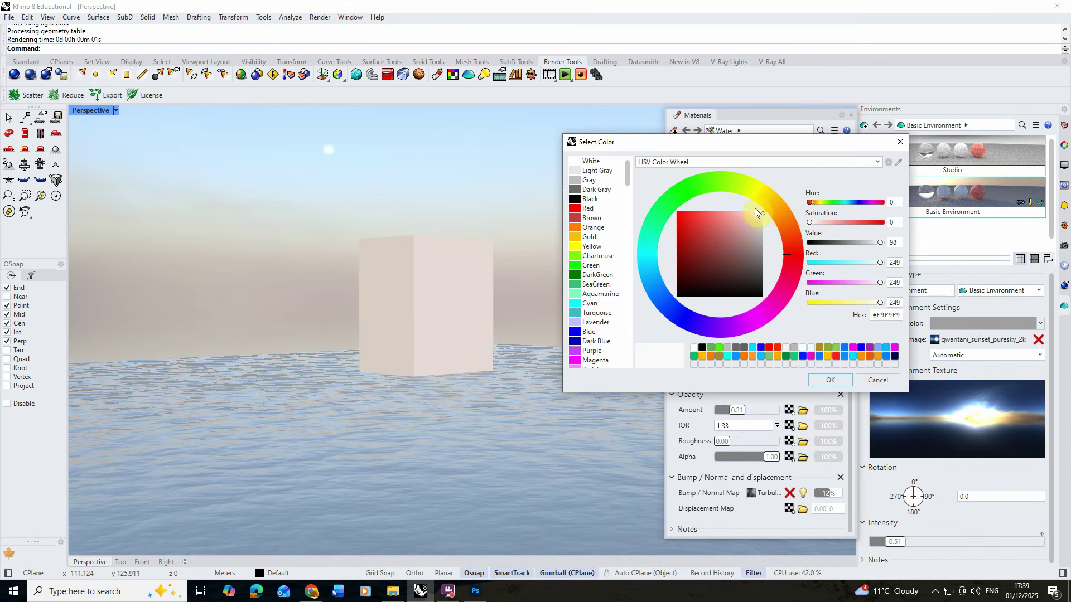
{"action": "left_click", "coordinate": [667, 215]}
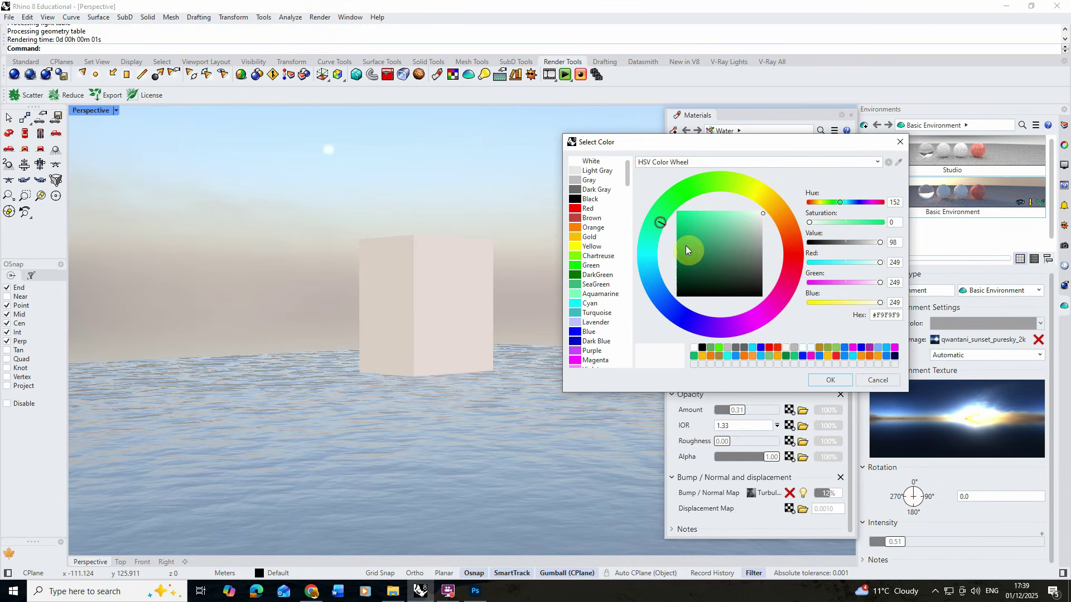
{"action": "mouse_move", "coordinate": [685, 246]}
{"action": "left_mouse_down"}
{"action": "mouse_move", "coordinate": [708, 270]}
{"action": "mouse_move", "coordinate": [729, 271]}
{"action": "mouse_move", "coordinate": [714, 269]}
{"action": "left_mouse_up"}
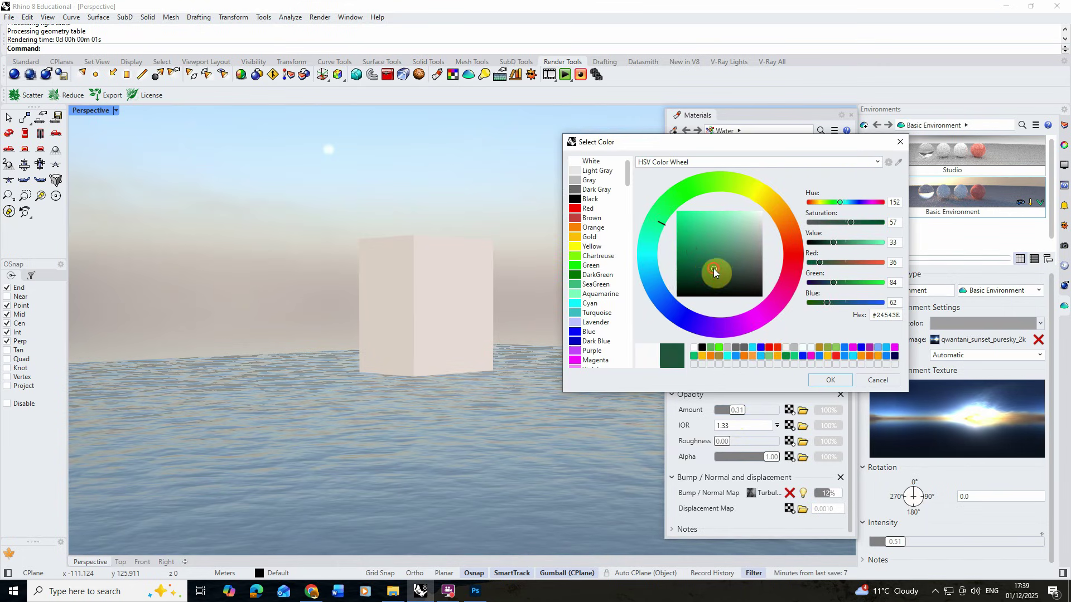
{"action": "left_click", "coordinate": [832, 380]}
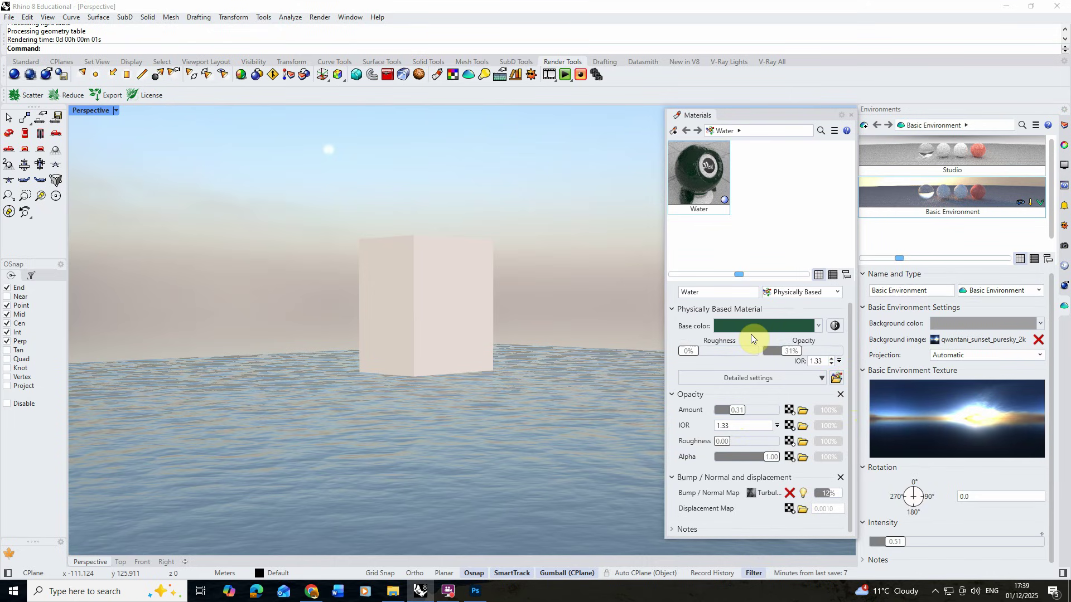
Render a preview of the box reflected in the dark green, 31% opacity rippled water.
{"action": "left_click", "coordinate": [319, 17]}
{"action": "left_click", "coordinate": [329, 36]}
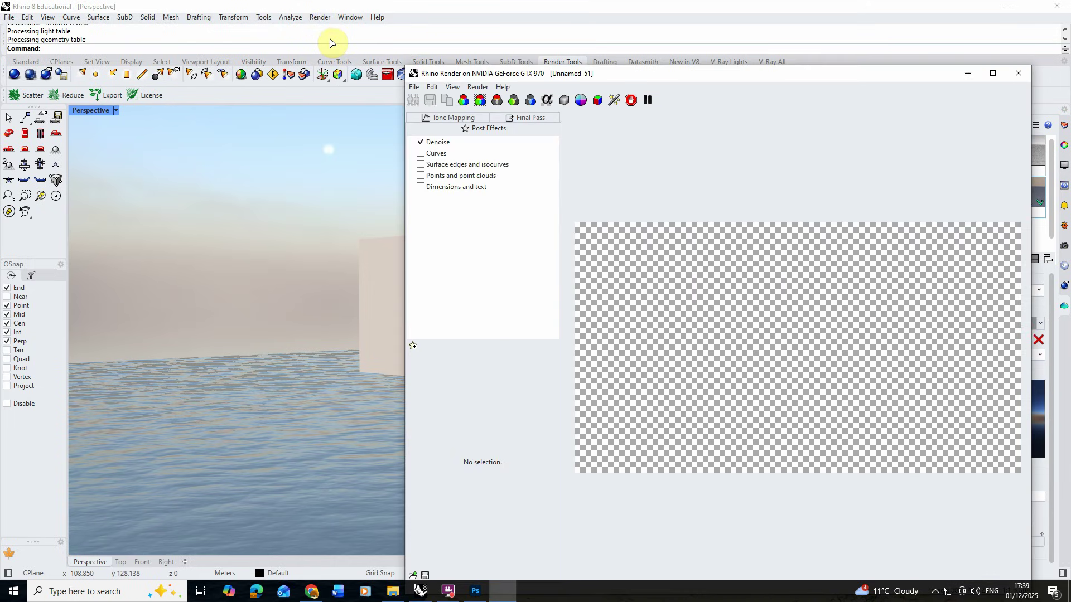